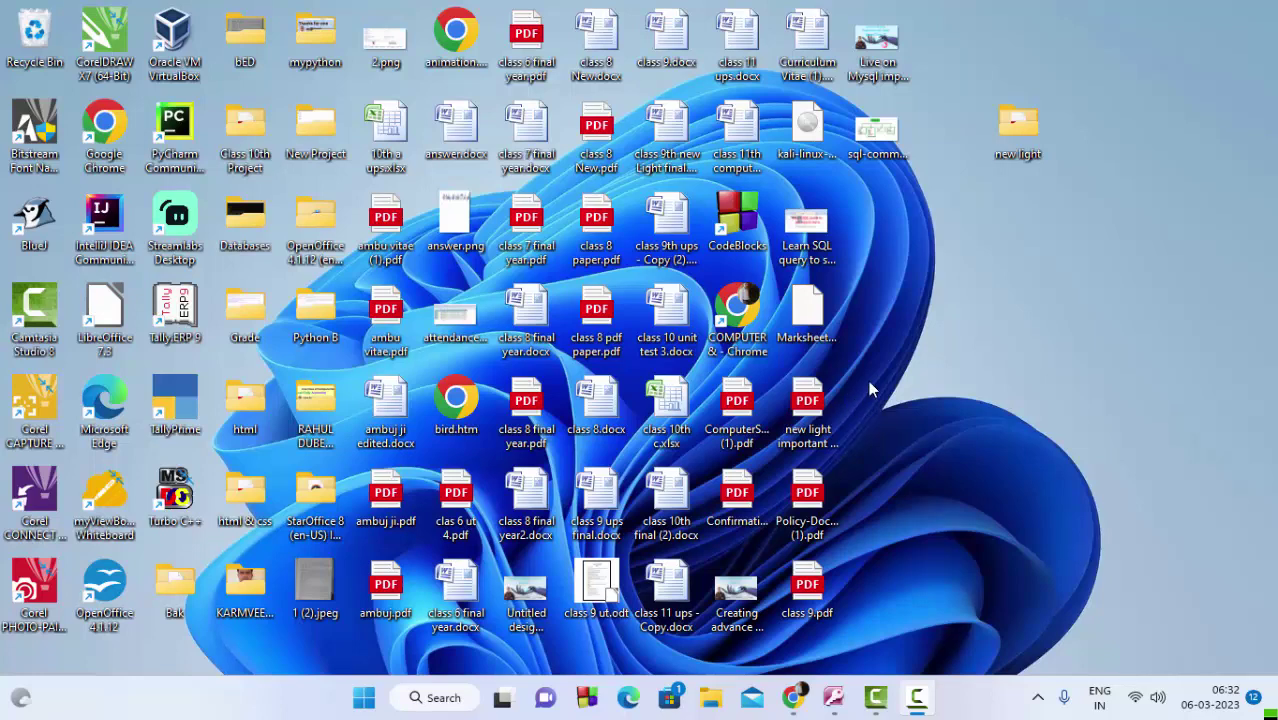
Refresh the desktop icons and bring the Access window showing Table1 back up.
right_click(1003, 209)
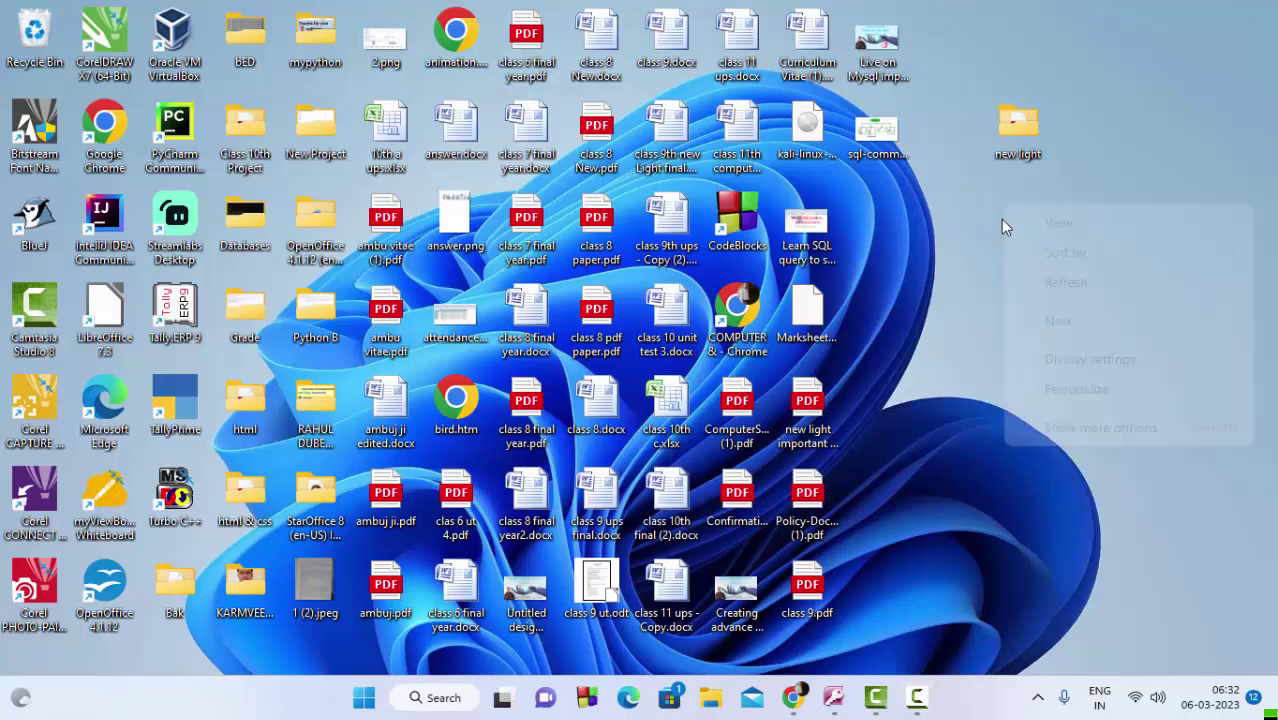
left_click(1050, 285)
right_click(1045, 282)
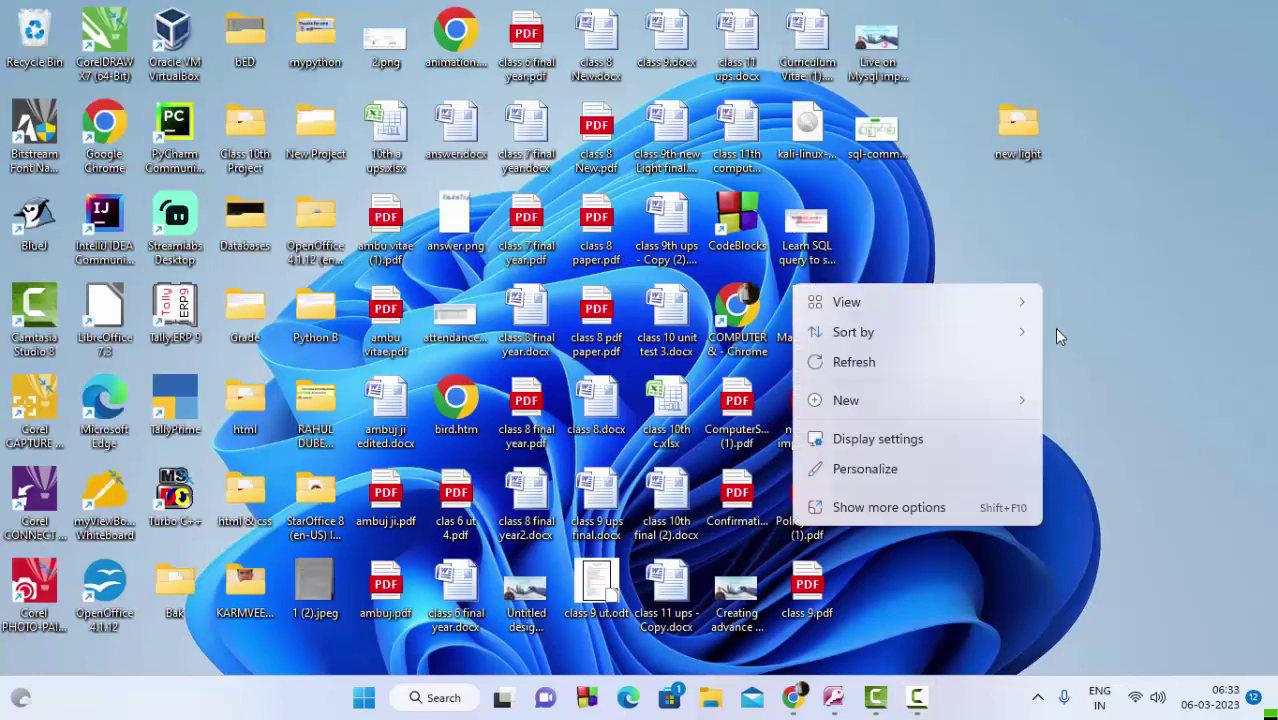
left_click(868, 366)
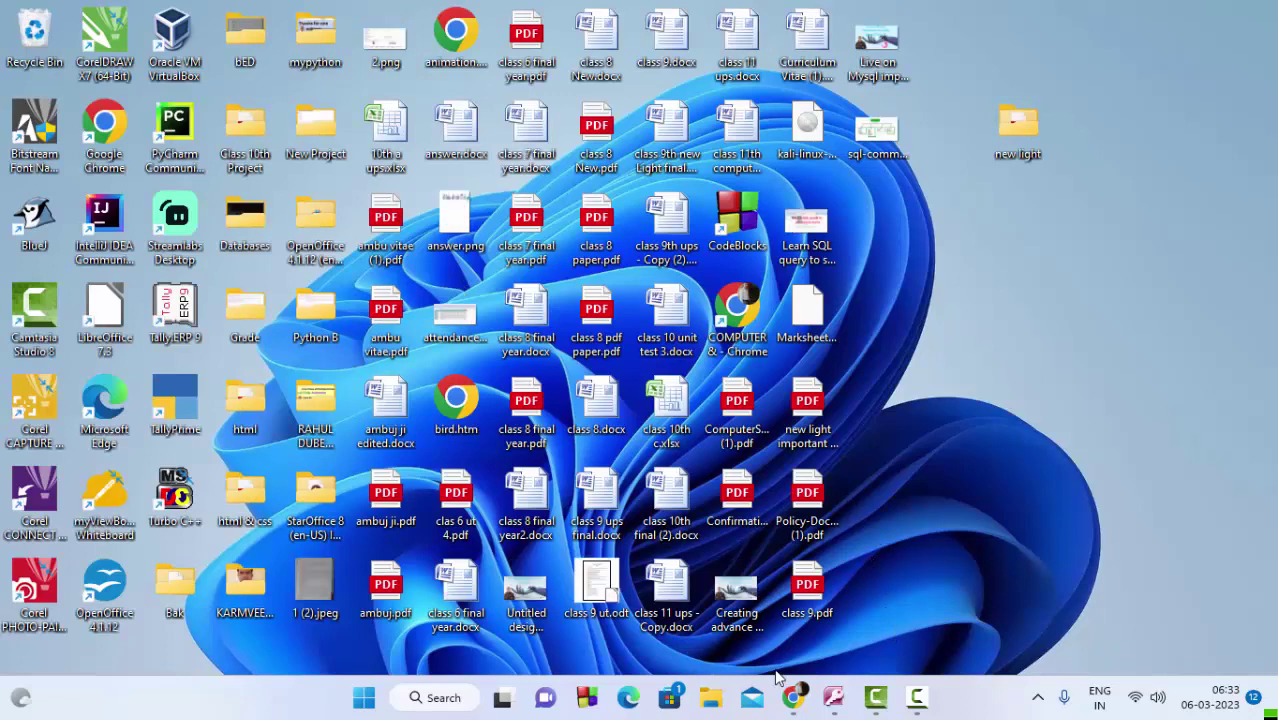
right_click(940, 347)
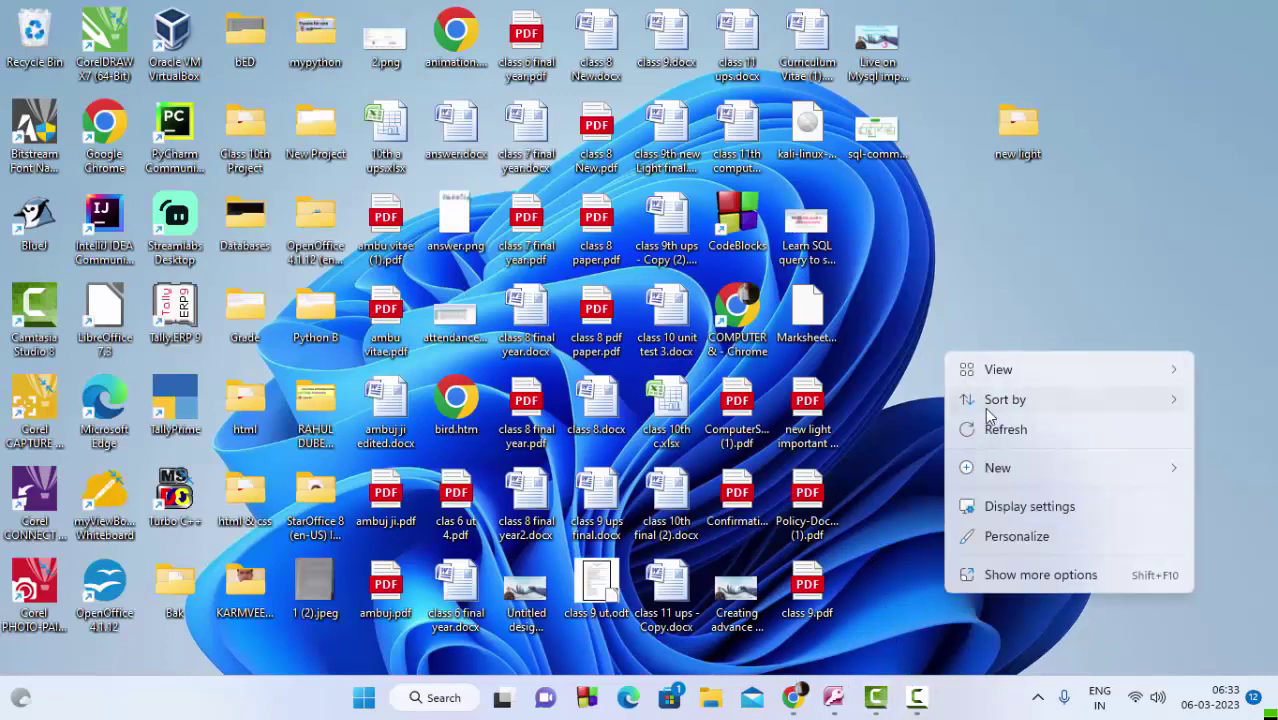
left_click(984, 428)
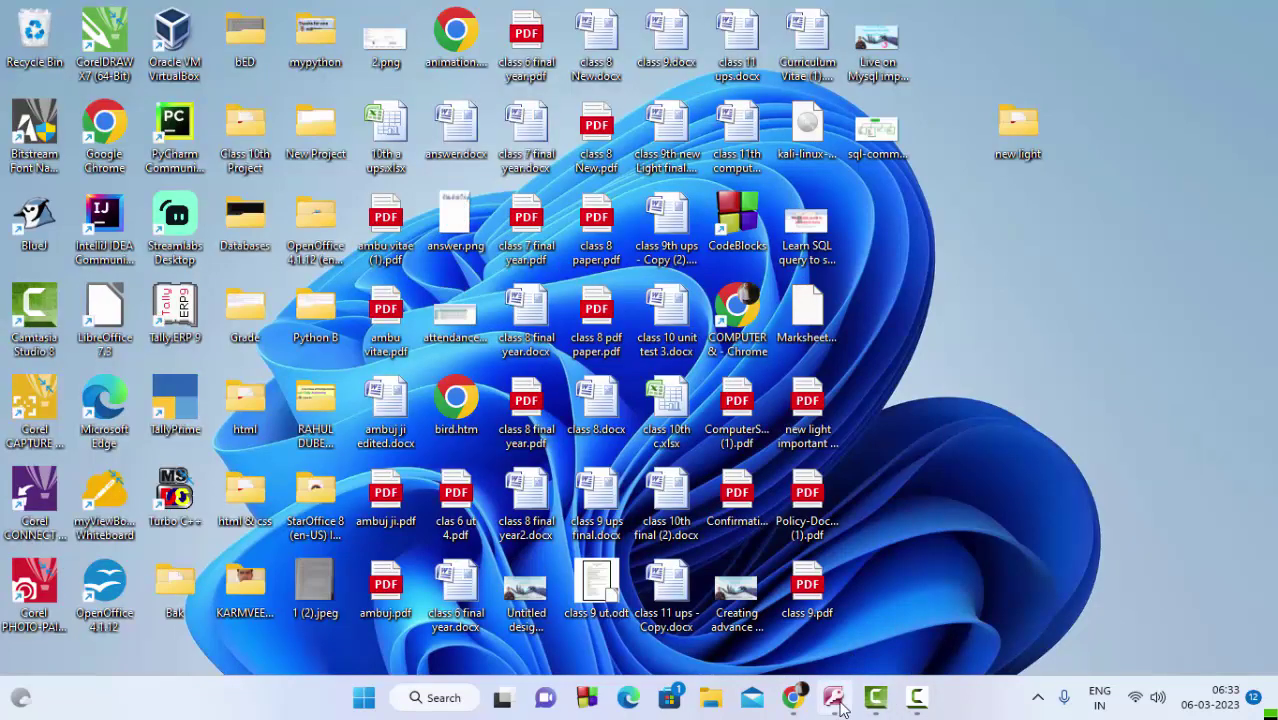
left_click(833, 697)
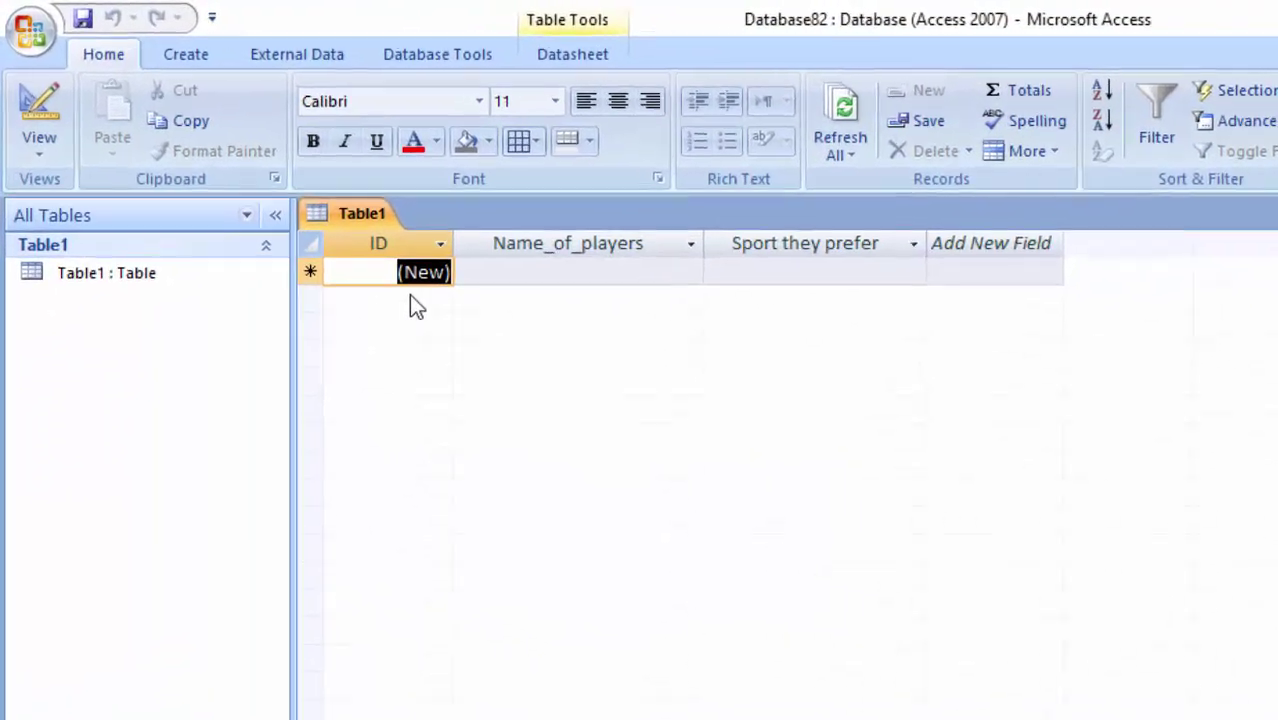
In Table1's design view, set Sport they prefer's validation rule to "Cricket" & "Football".
left_click(25, 100)
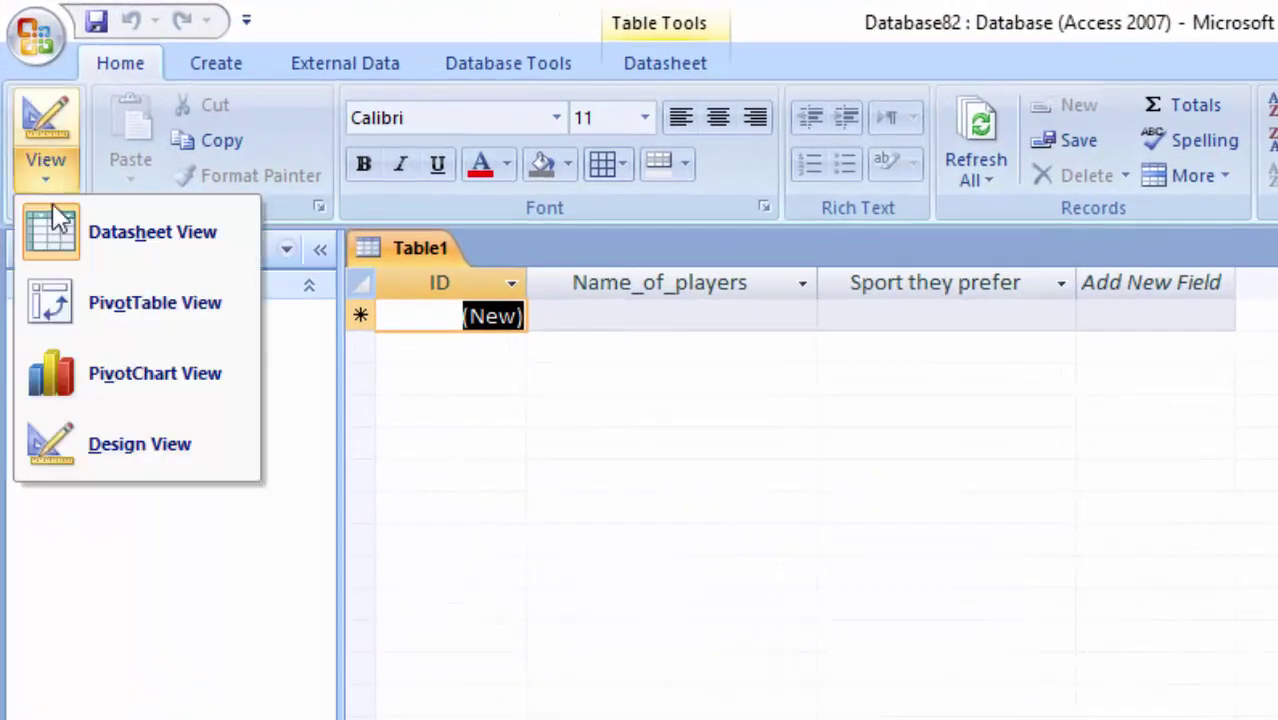
left_click(150, 465)
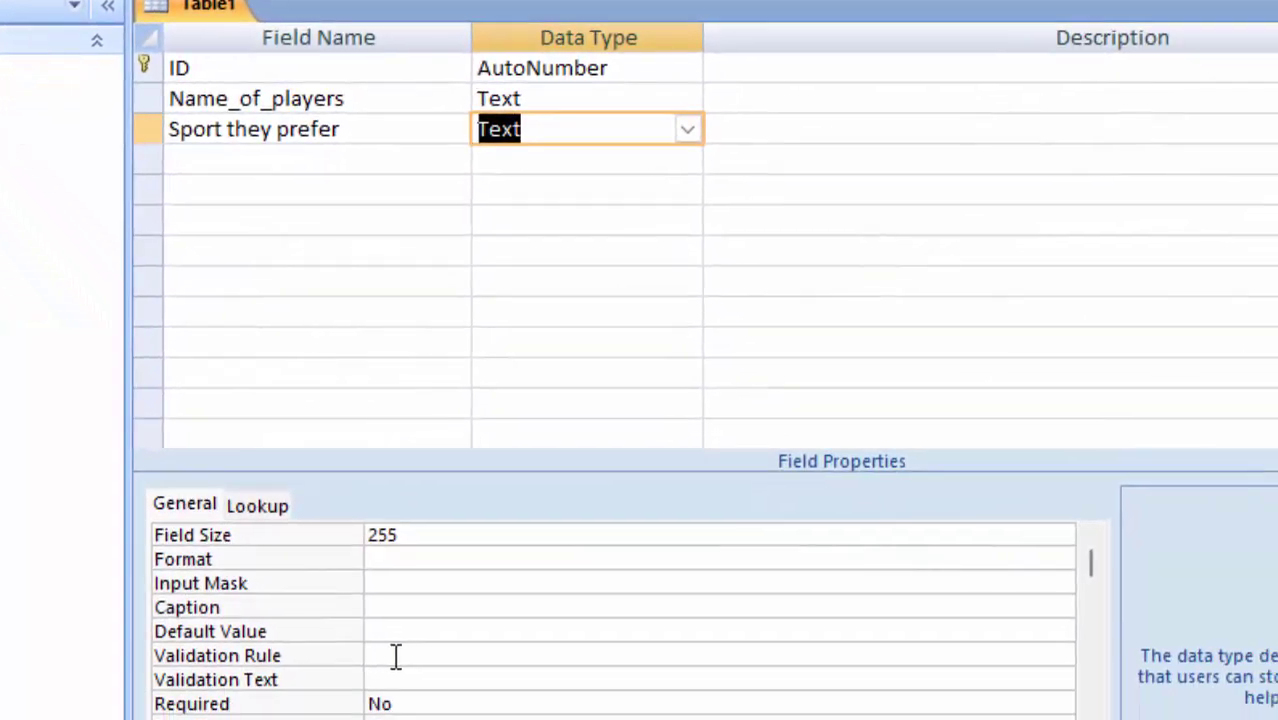
left_click(396, 656)
type("\"Cric")
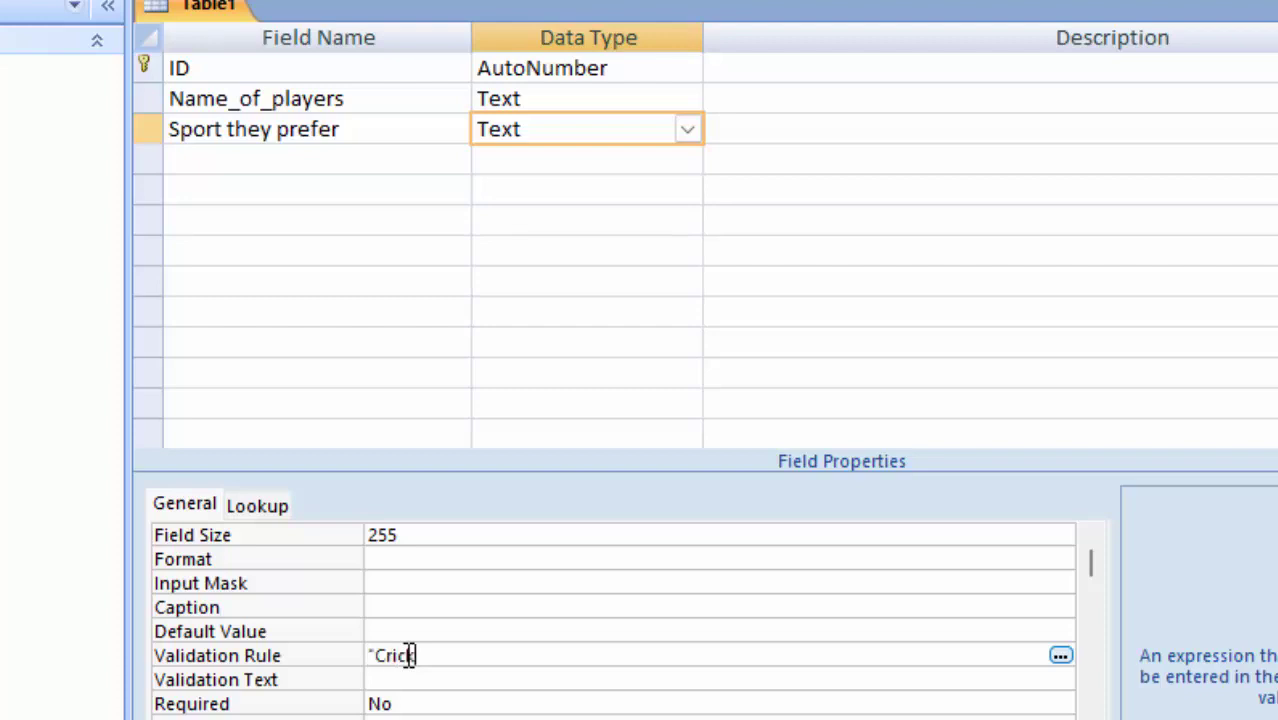
type("e")
type("t")
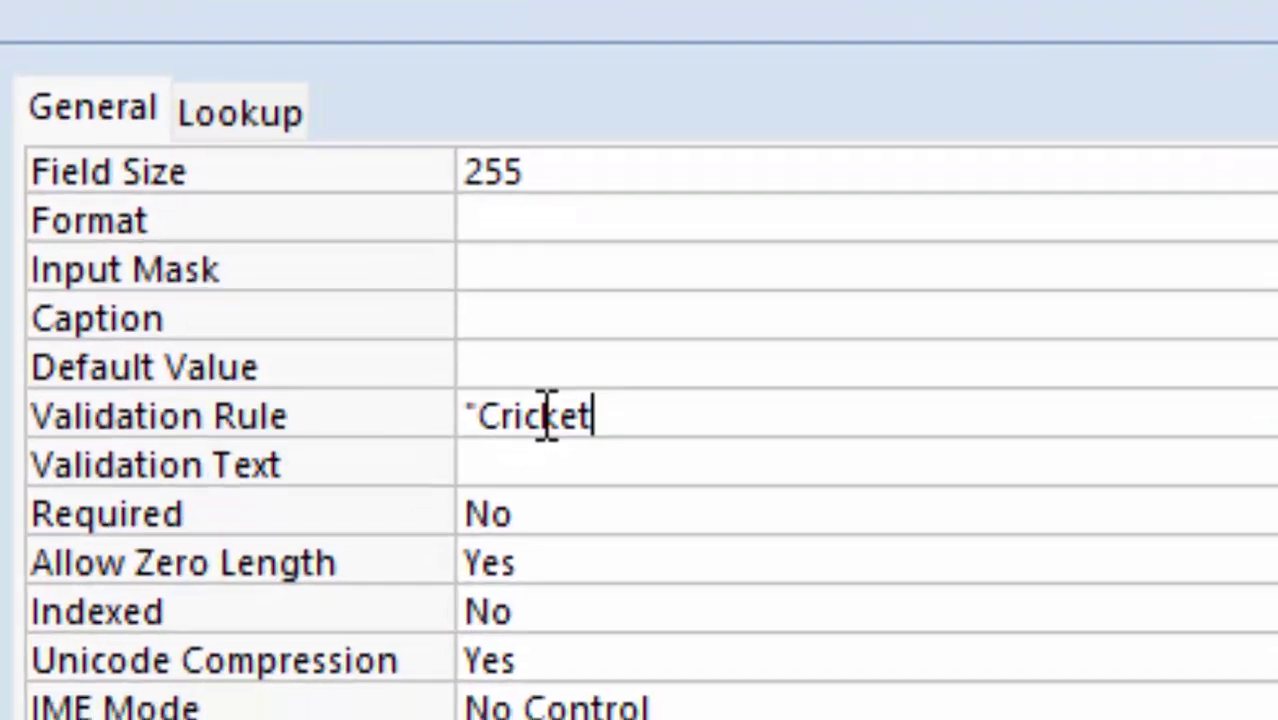
type("\" &")
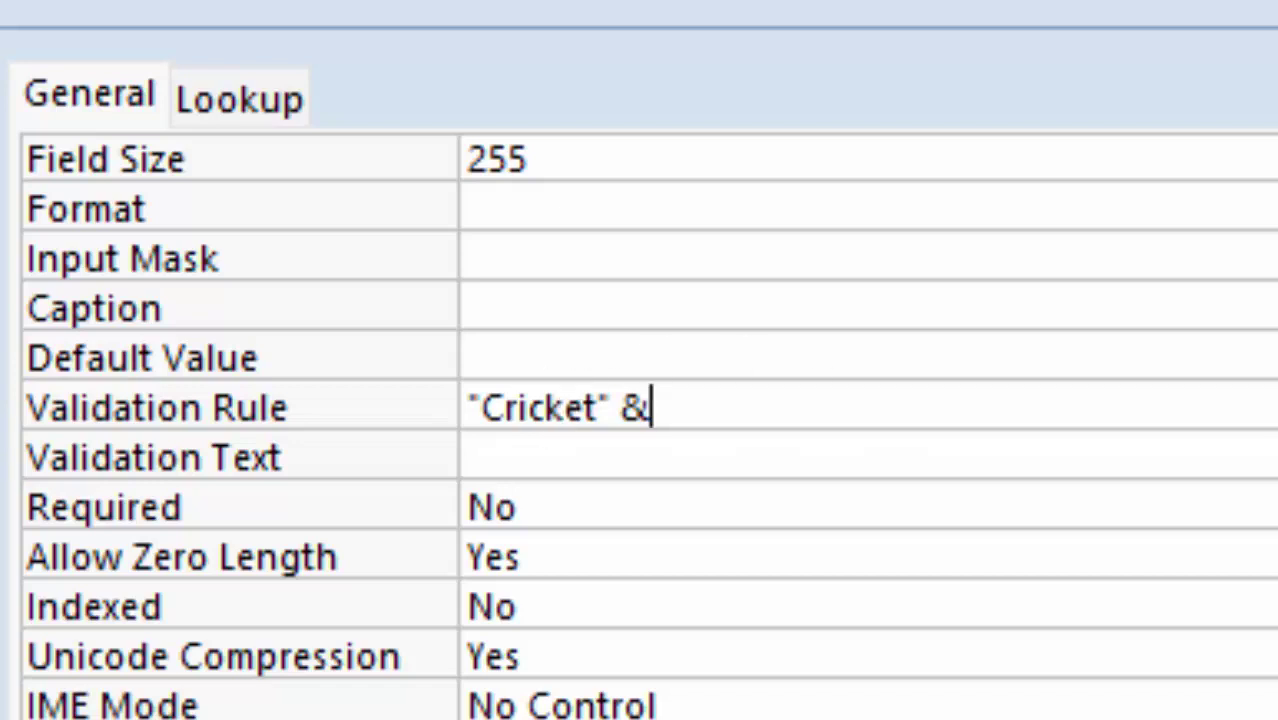
type("Footb")
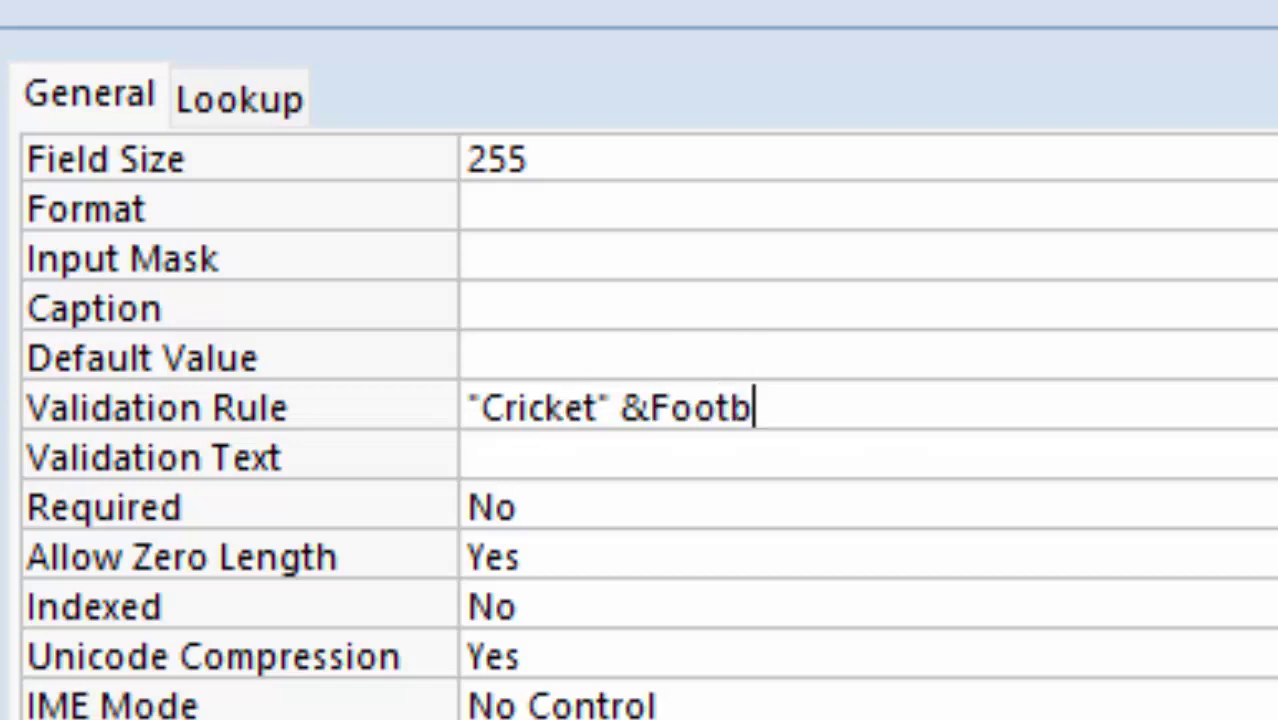
type("all")
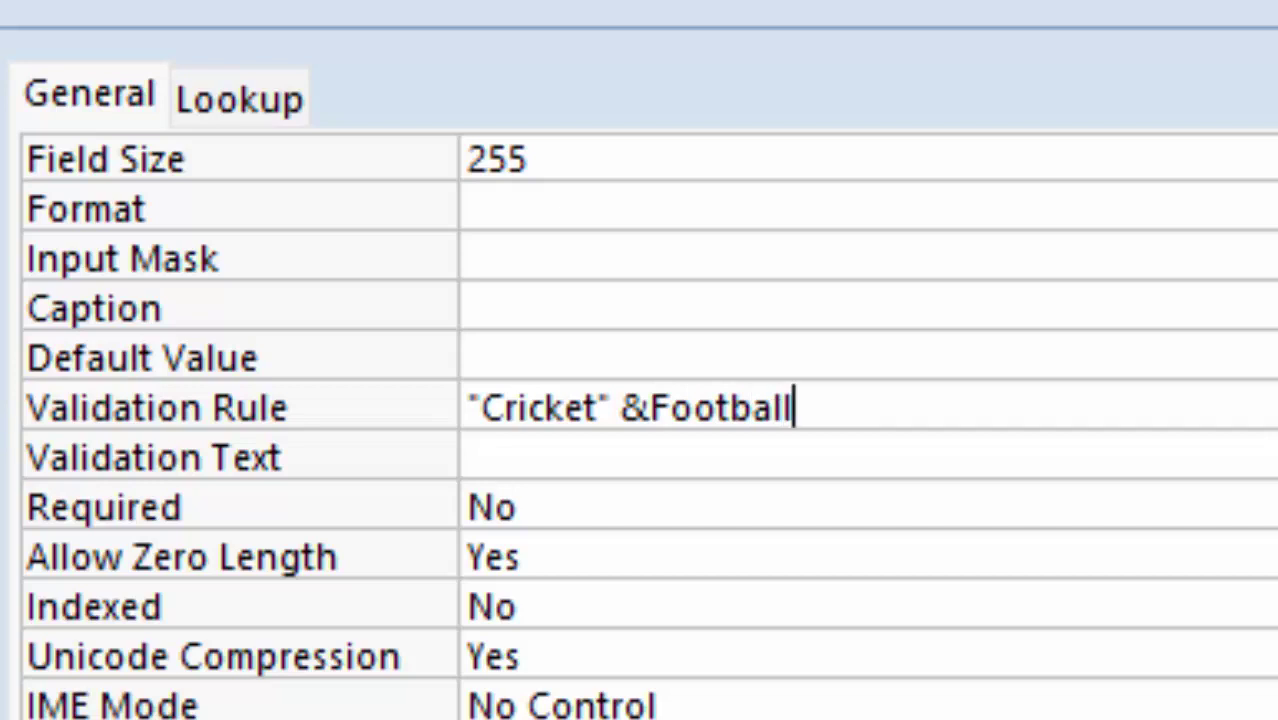
left_click(652, 424)
left_click(837, 445)
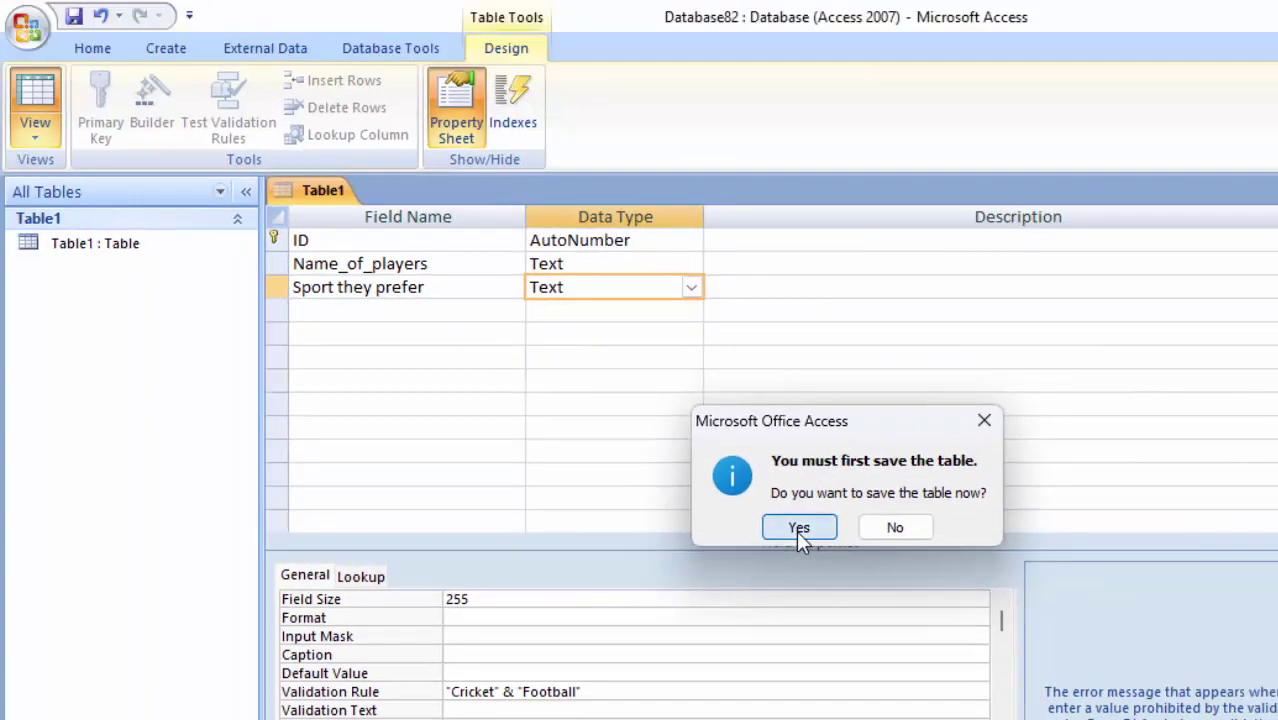
Save Table1 and enter a first record: a player's name with sport Cricket.
left_click(799, 527)
left_click(584, 240)
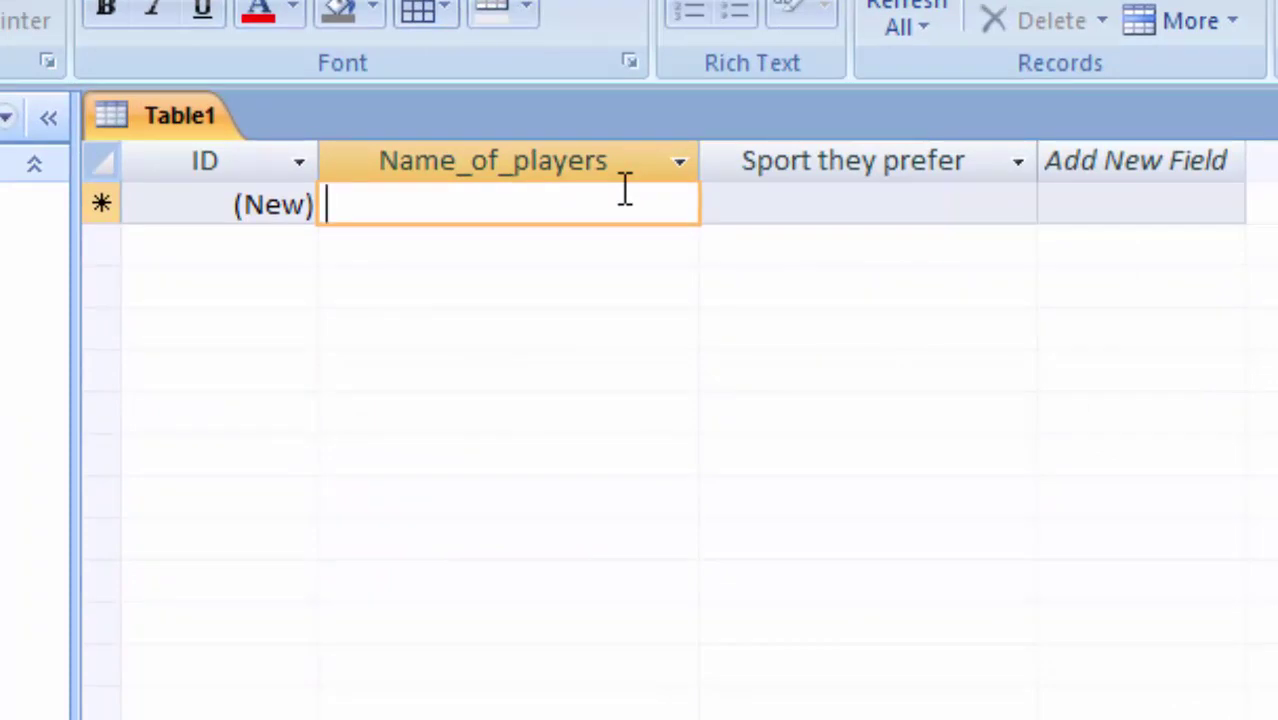
type("R")
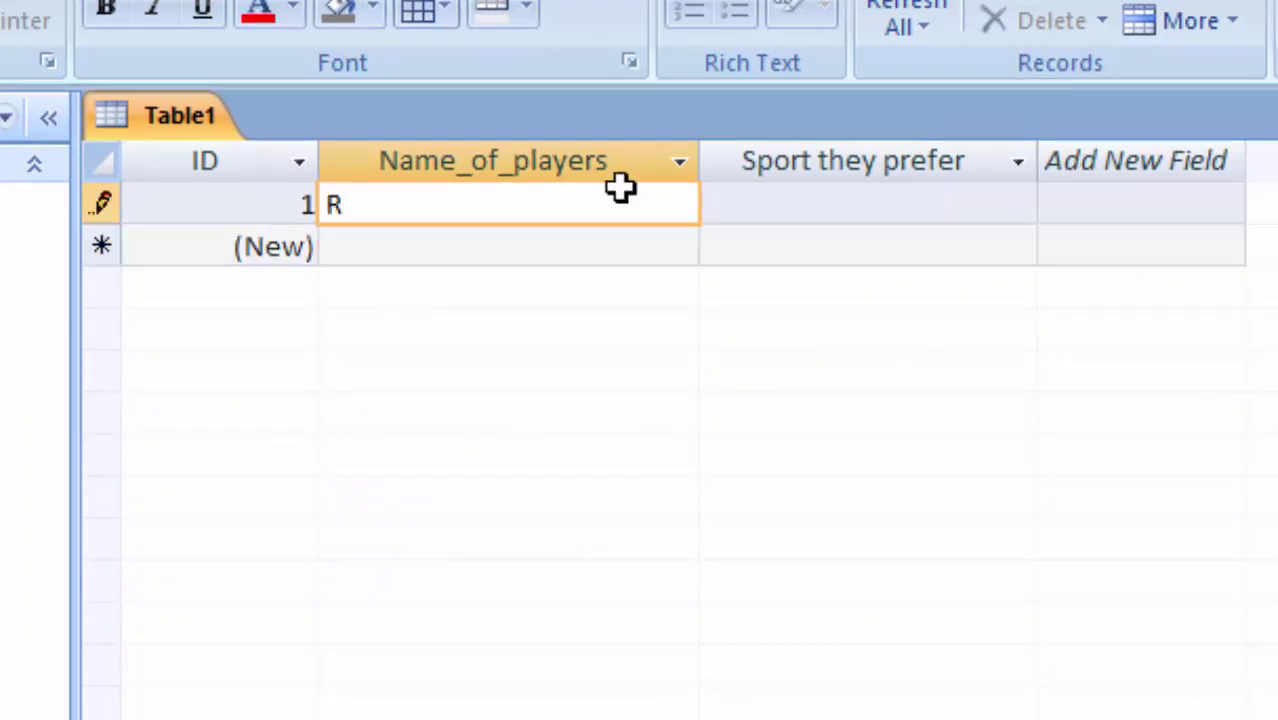
type("ajes")
type("h")
key("Tab")
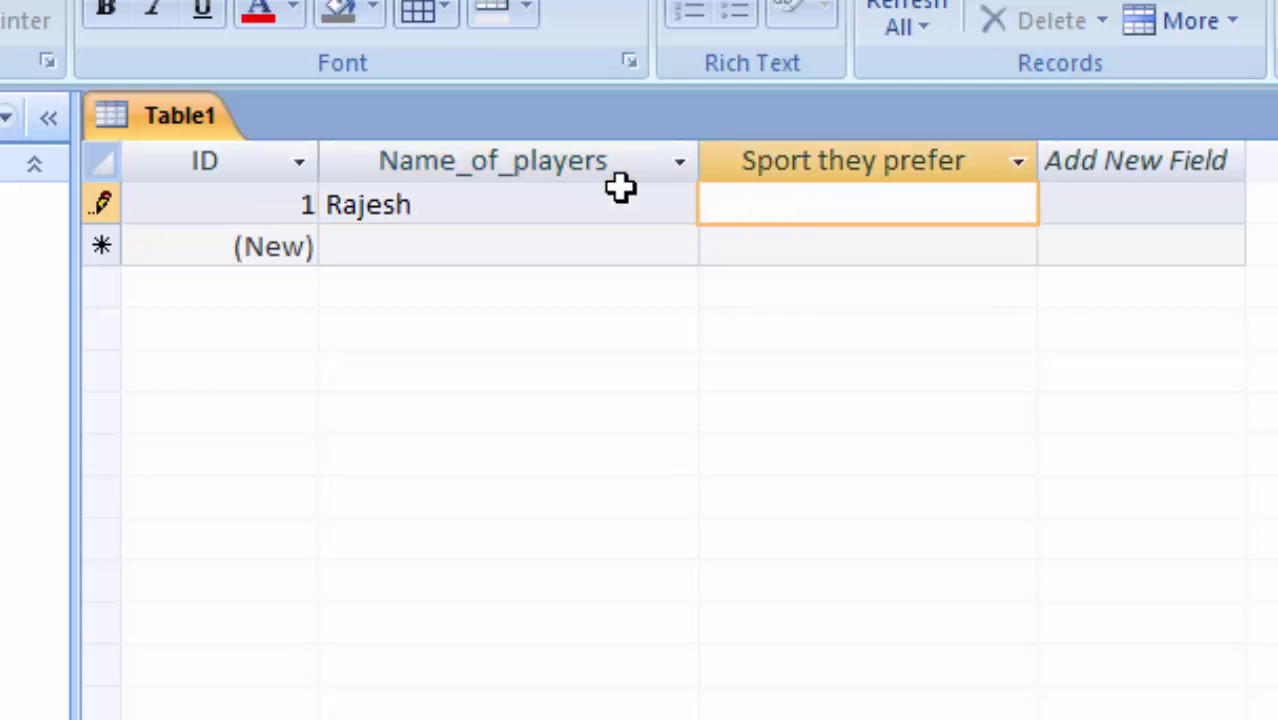
type("Cricke")
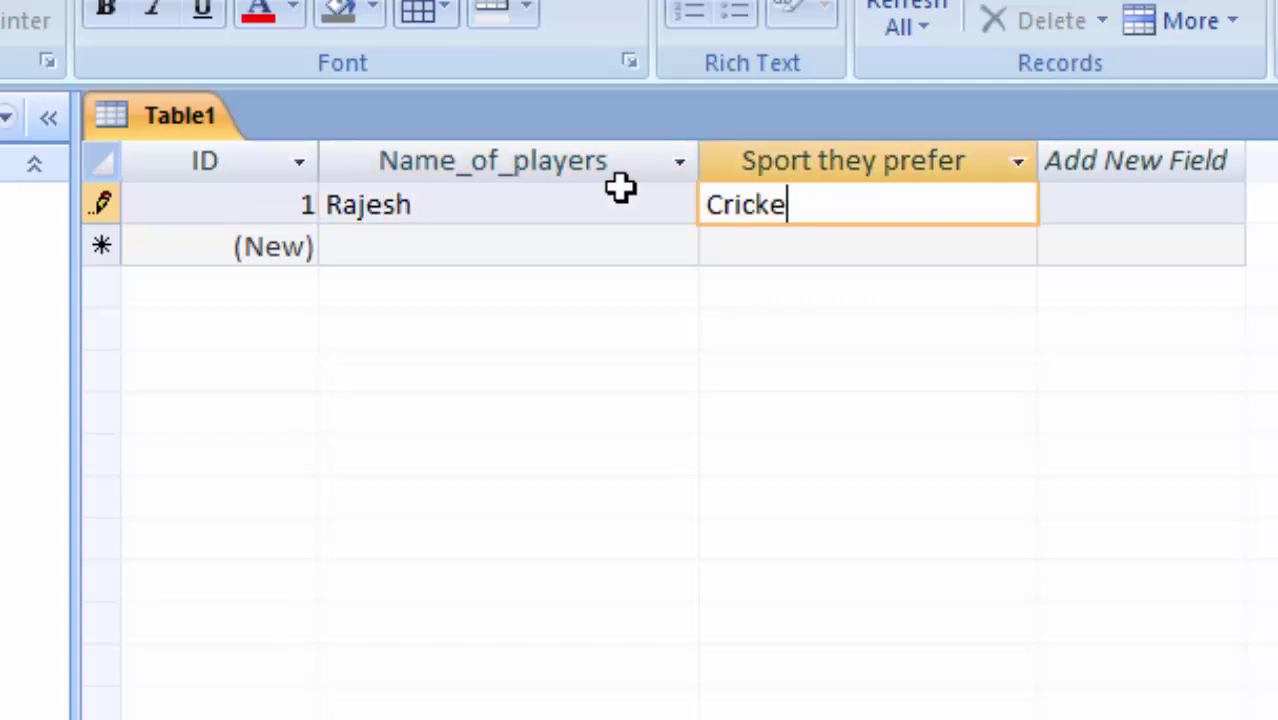
type("t")
key("Tab")
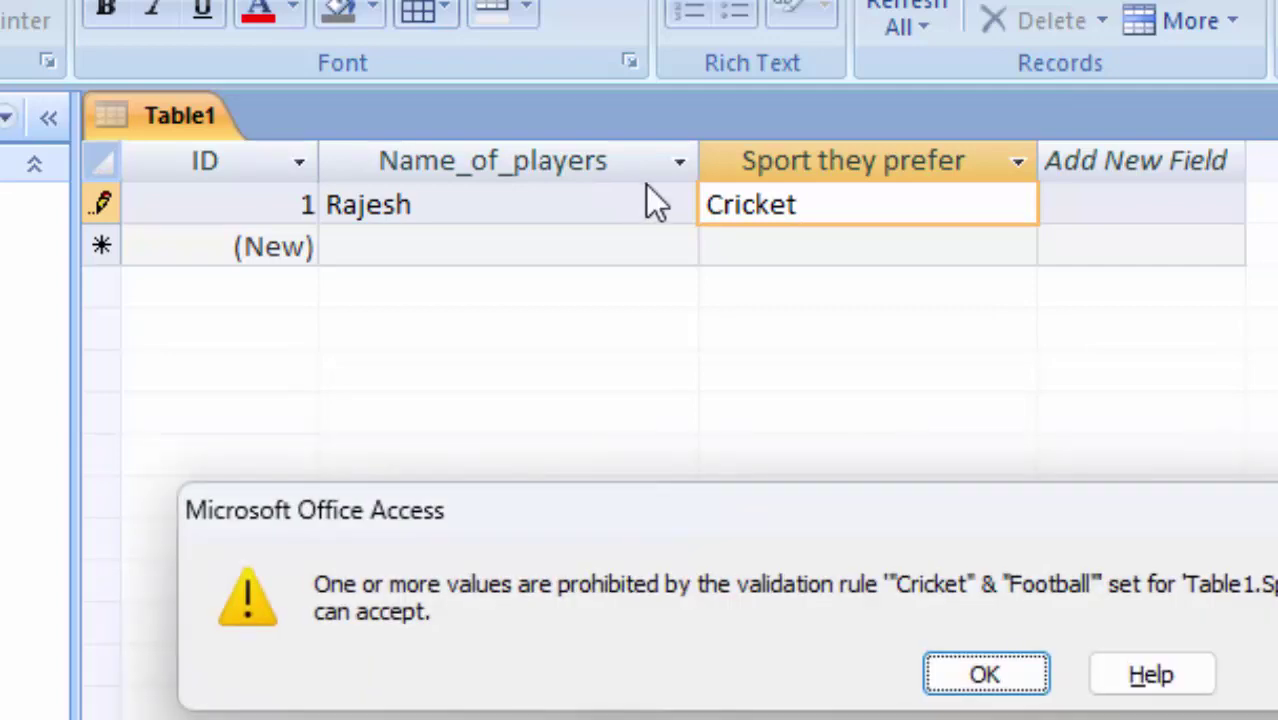
Dismiss the repeated validation errors rejecting the Cricket record.
left_click(982, 680)
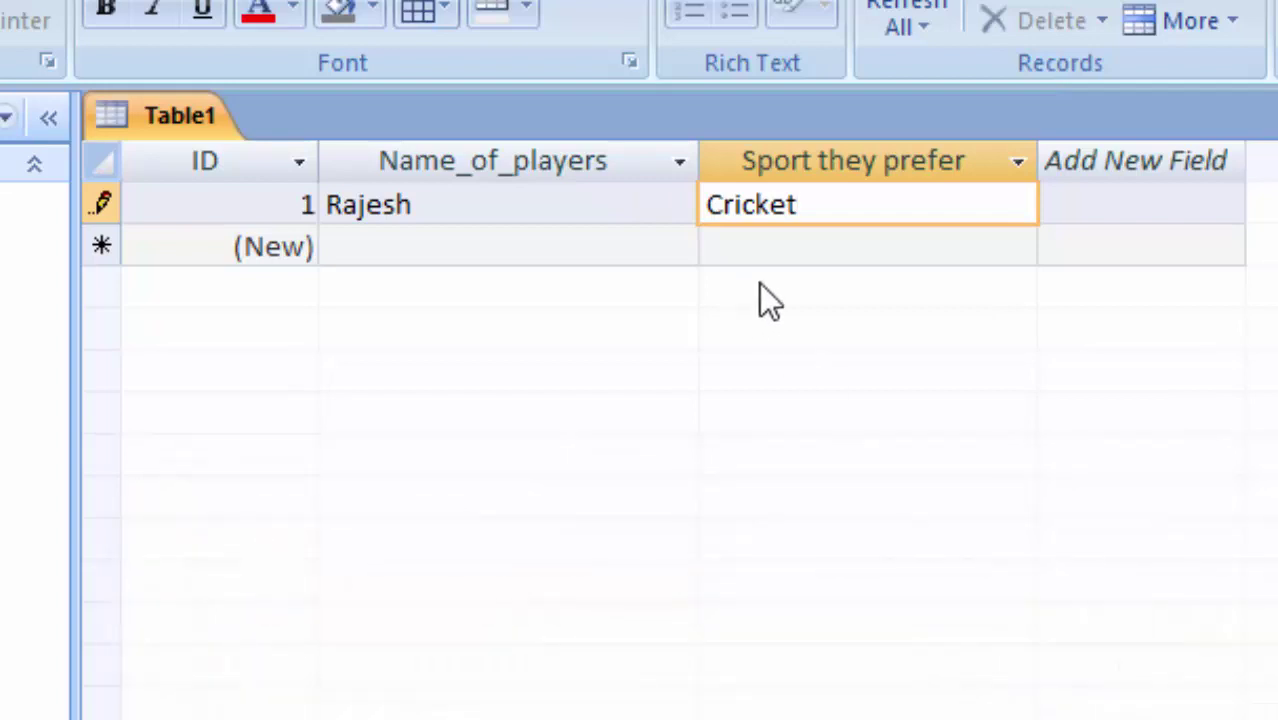
left_click(437, 250)
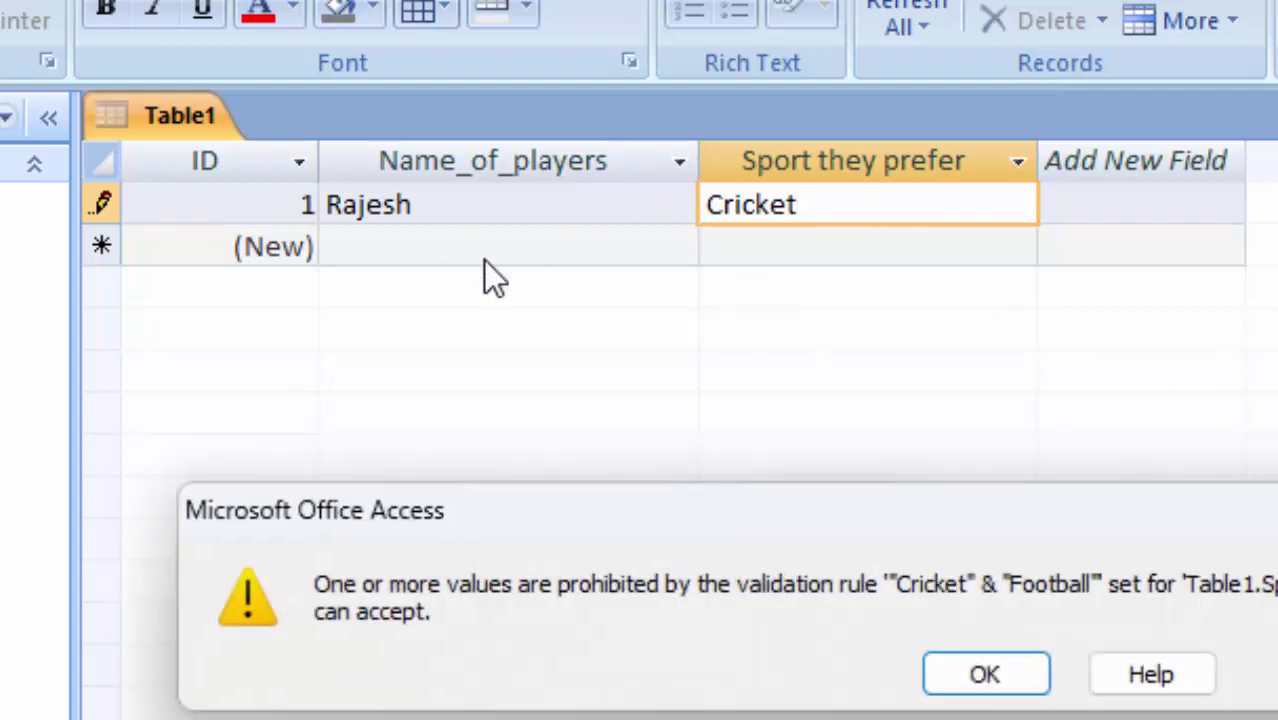
left_click(1030, 688)
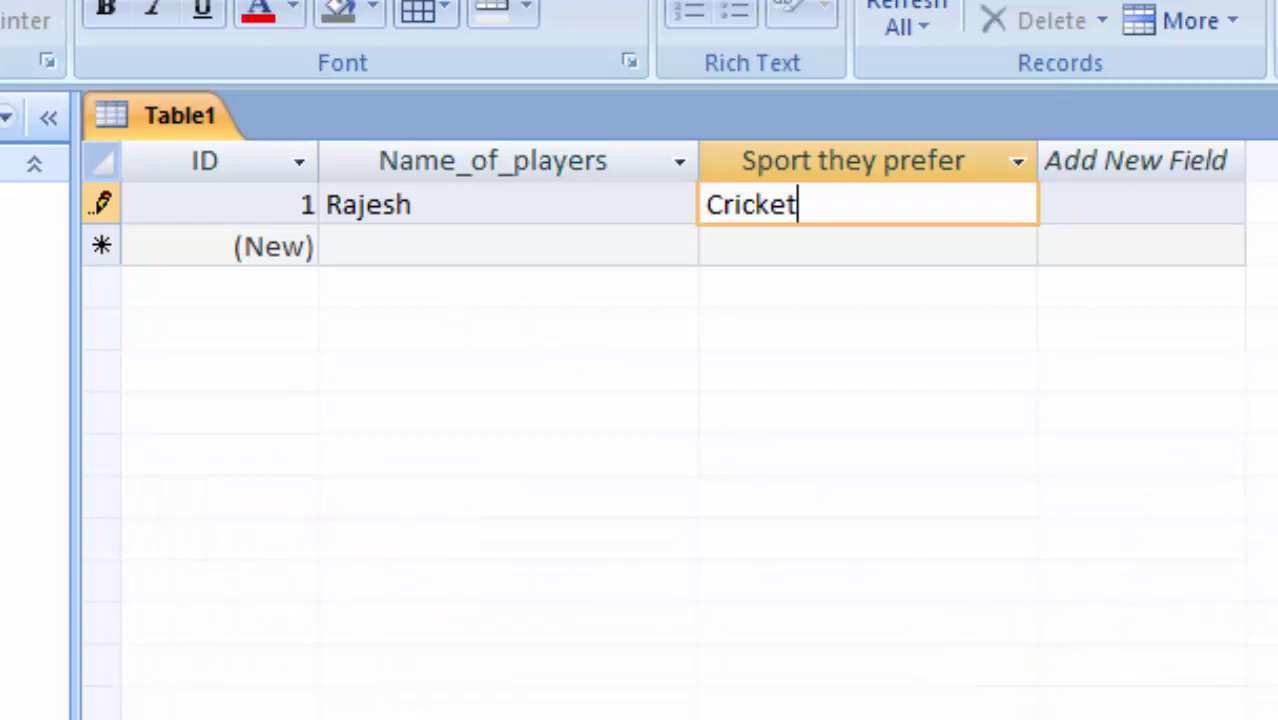
left_click(23, 476)
left_click(982, 655)
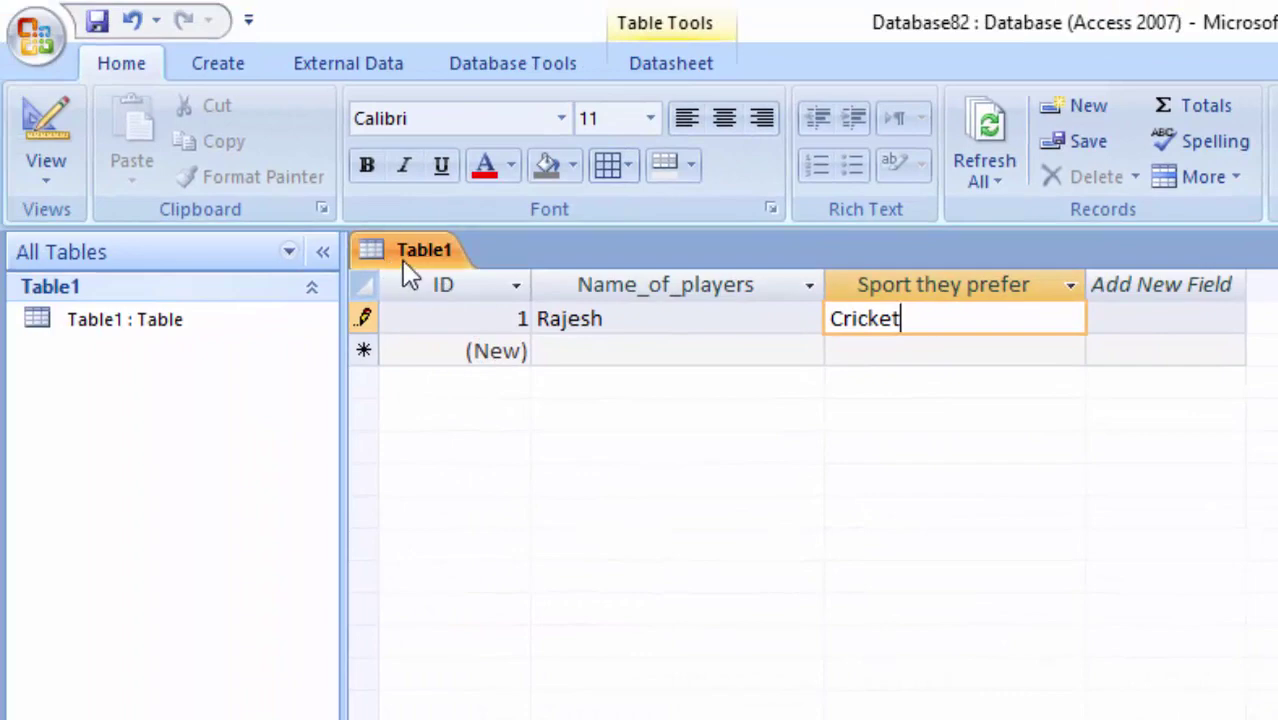
Close Table1 without saving the rejected record.
right_click(402, 259)
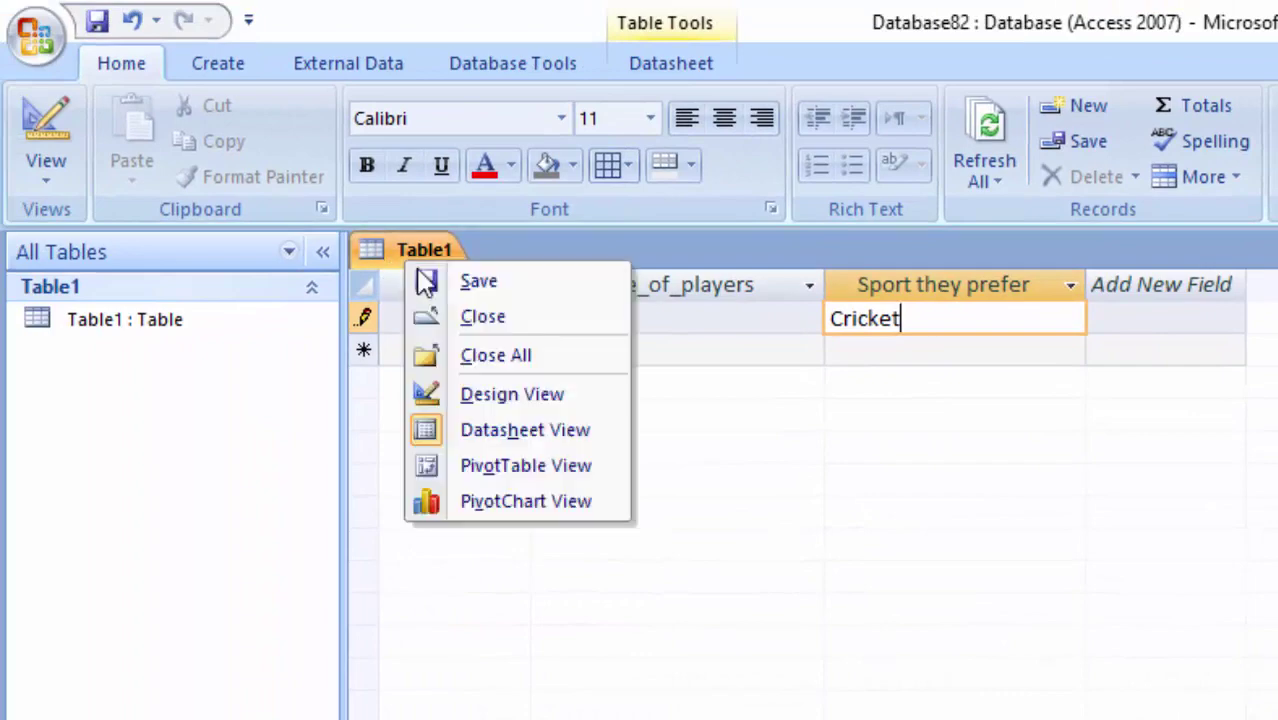
left_click(489, 318)
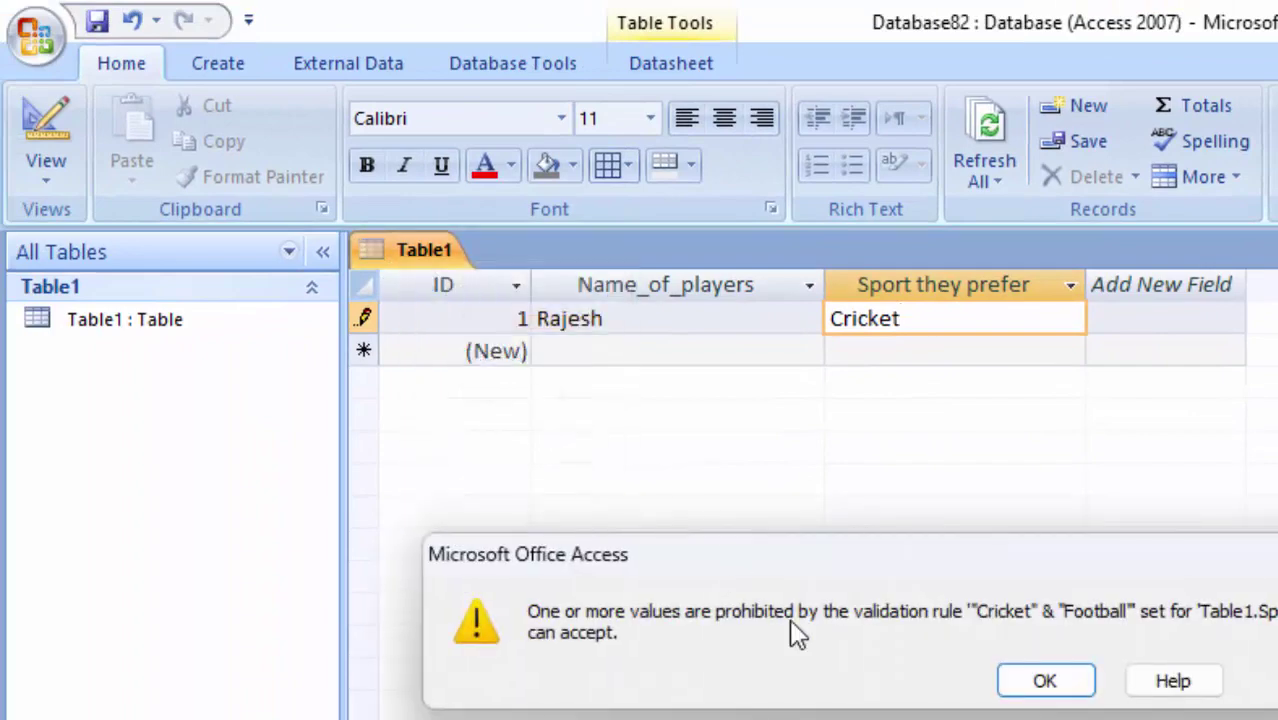
left_click(1012, 688)
left_click(1020, 705)
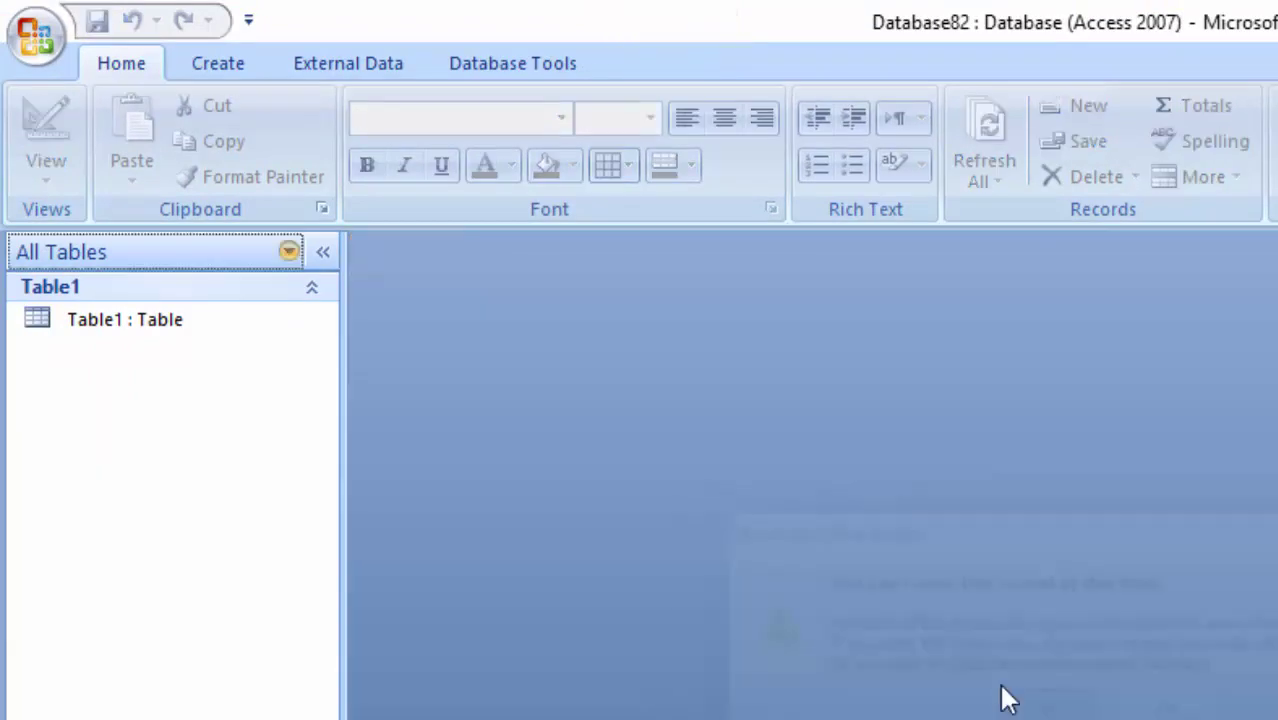
Reopen Table1 in design view and select the Sport they prefer field.
left_click(75, 318)
right_click(115, 330)
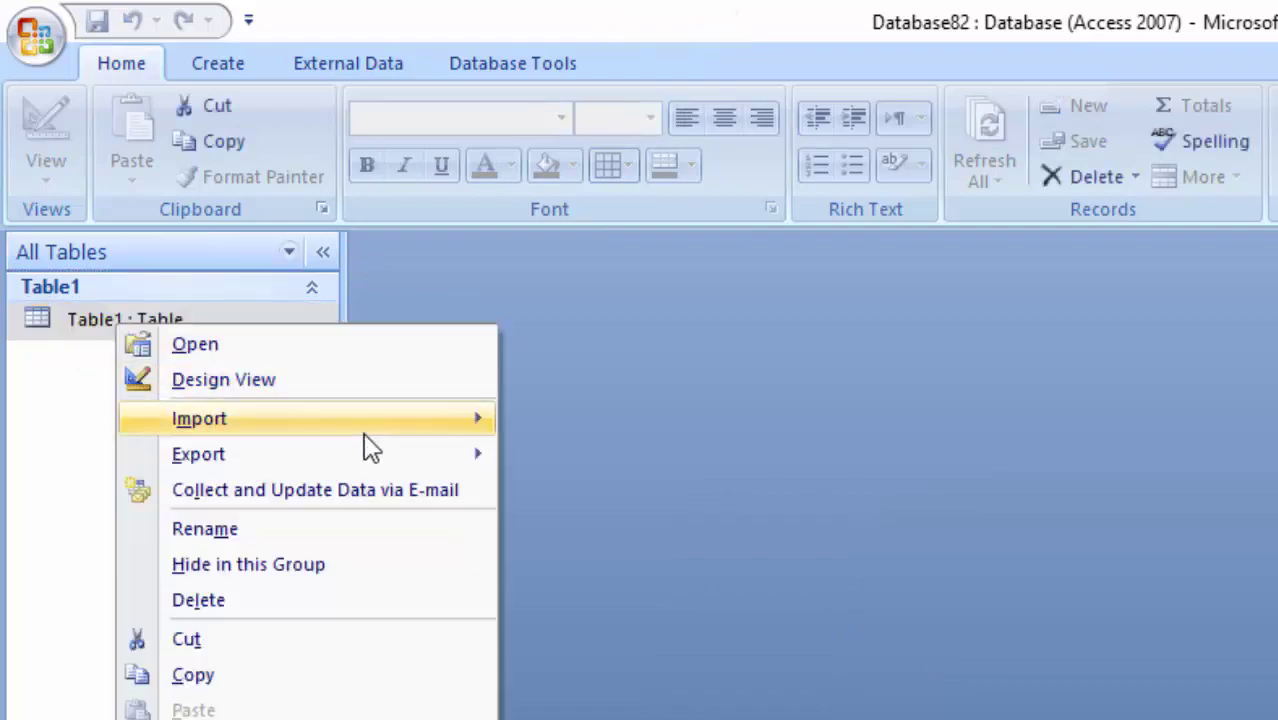
left_click(372, 383)
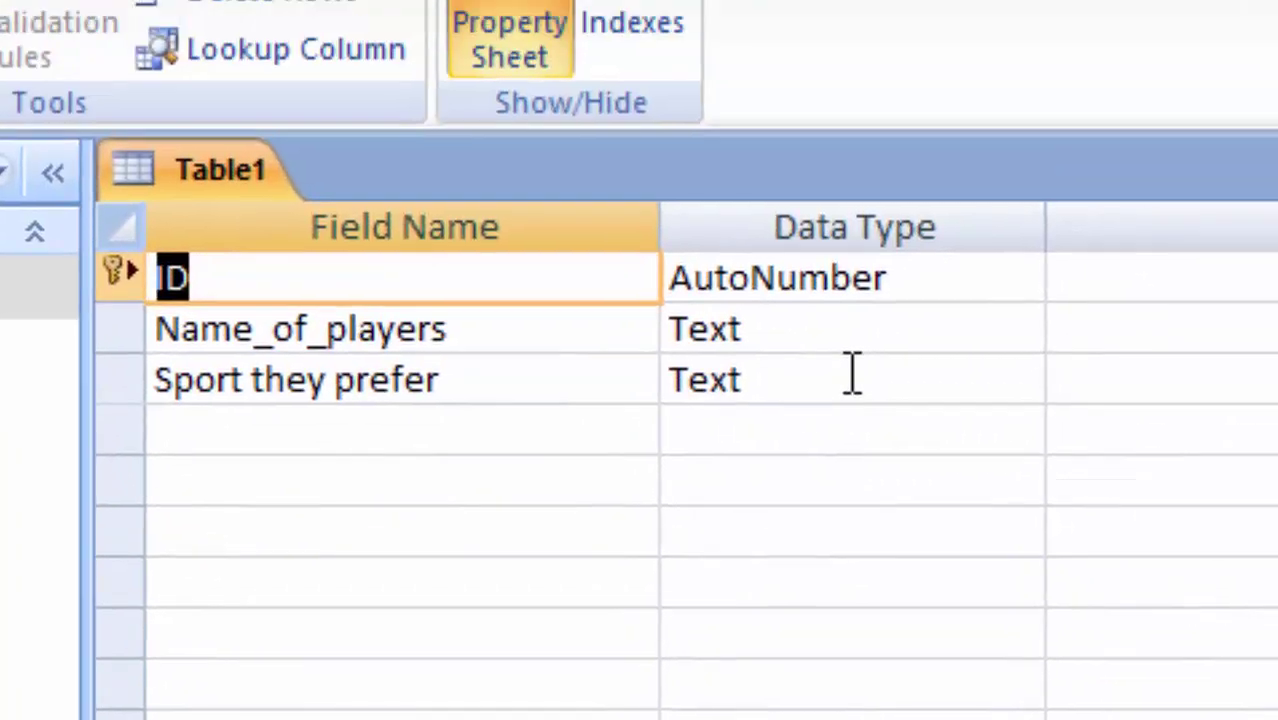
left_click(890, 152)
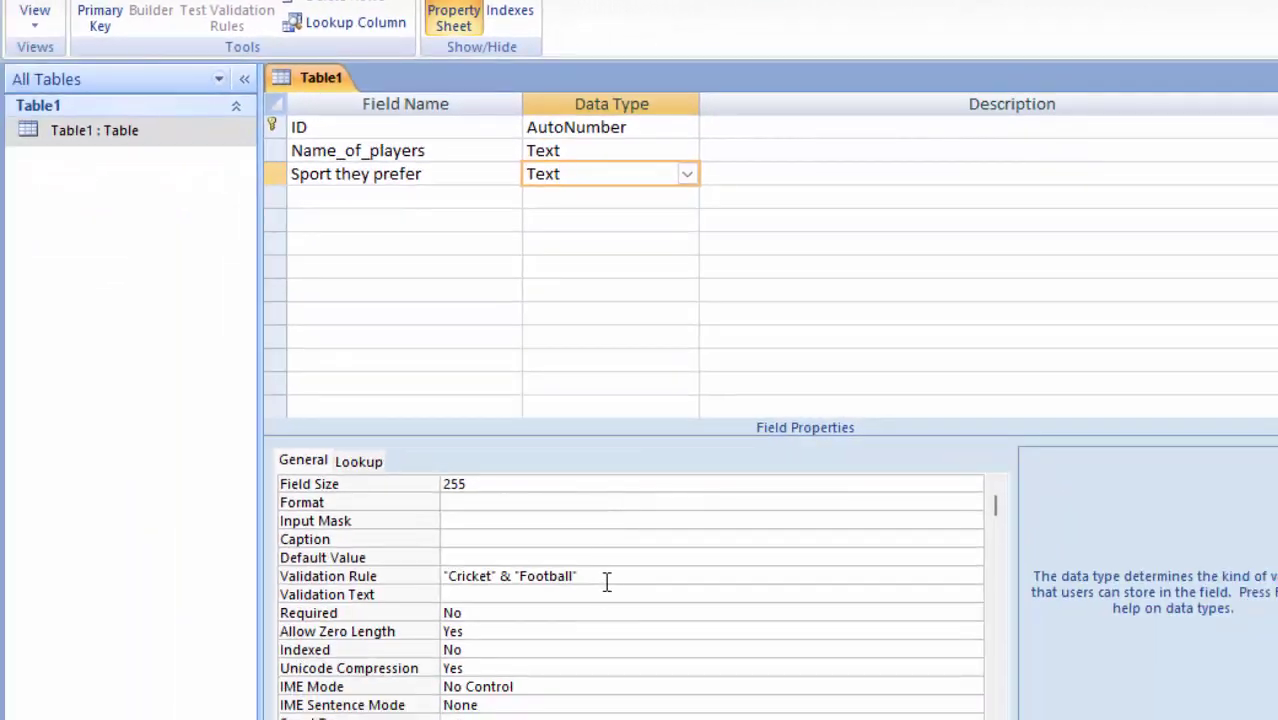
Show the validation rule in the Zoom box at 16-point font and start deleting & "Football".
right_click(607, 575)
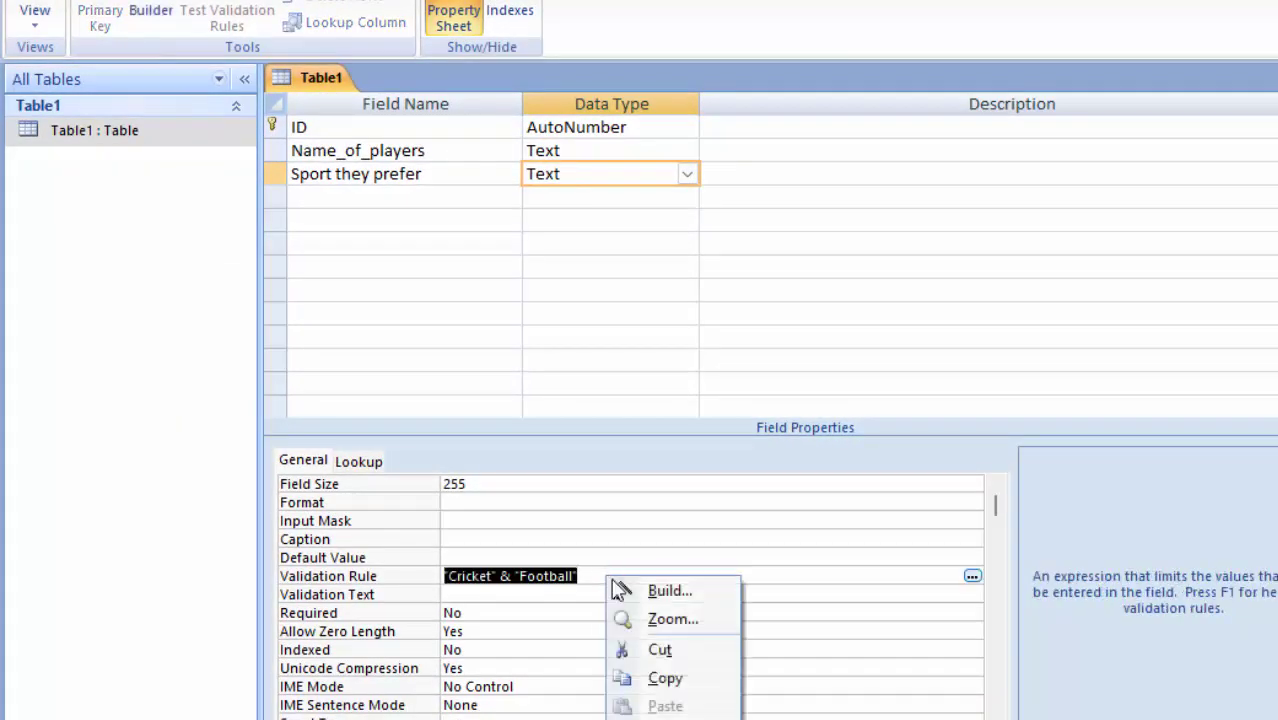
left_click(673, 619)
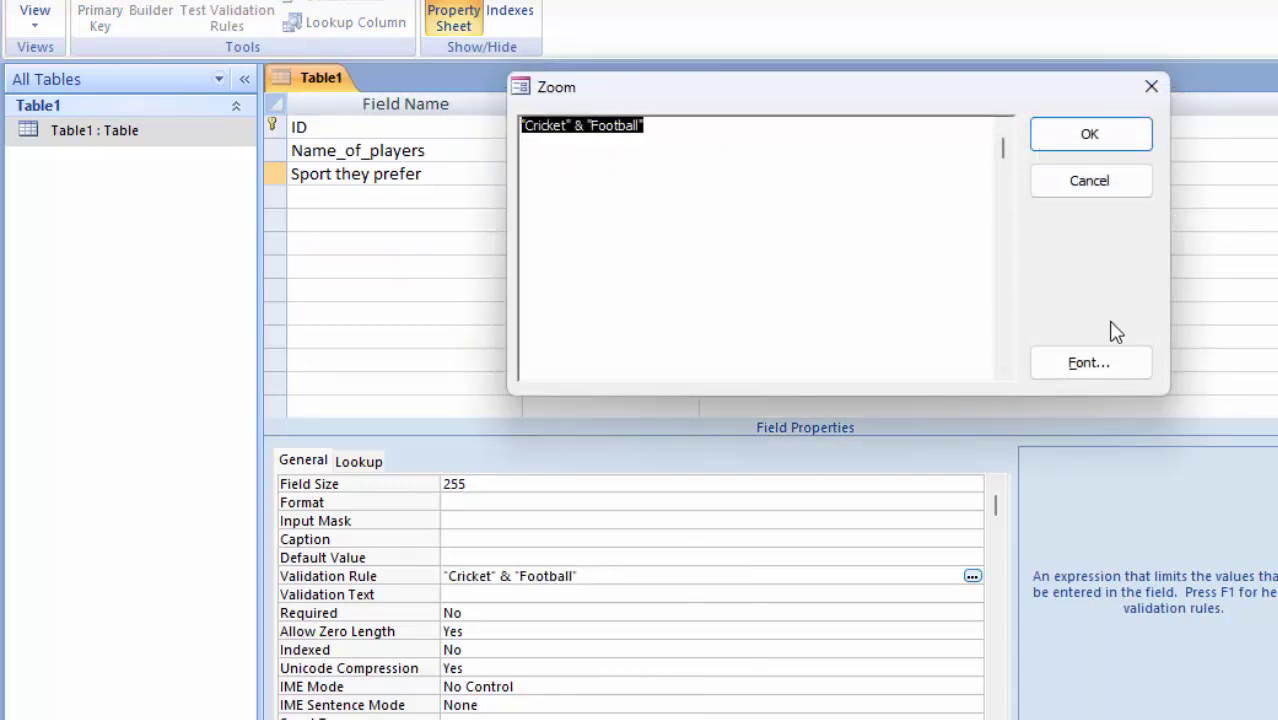
left_click(1090, 362)
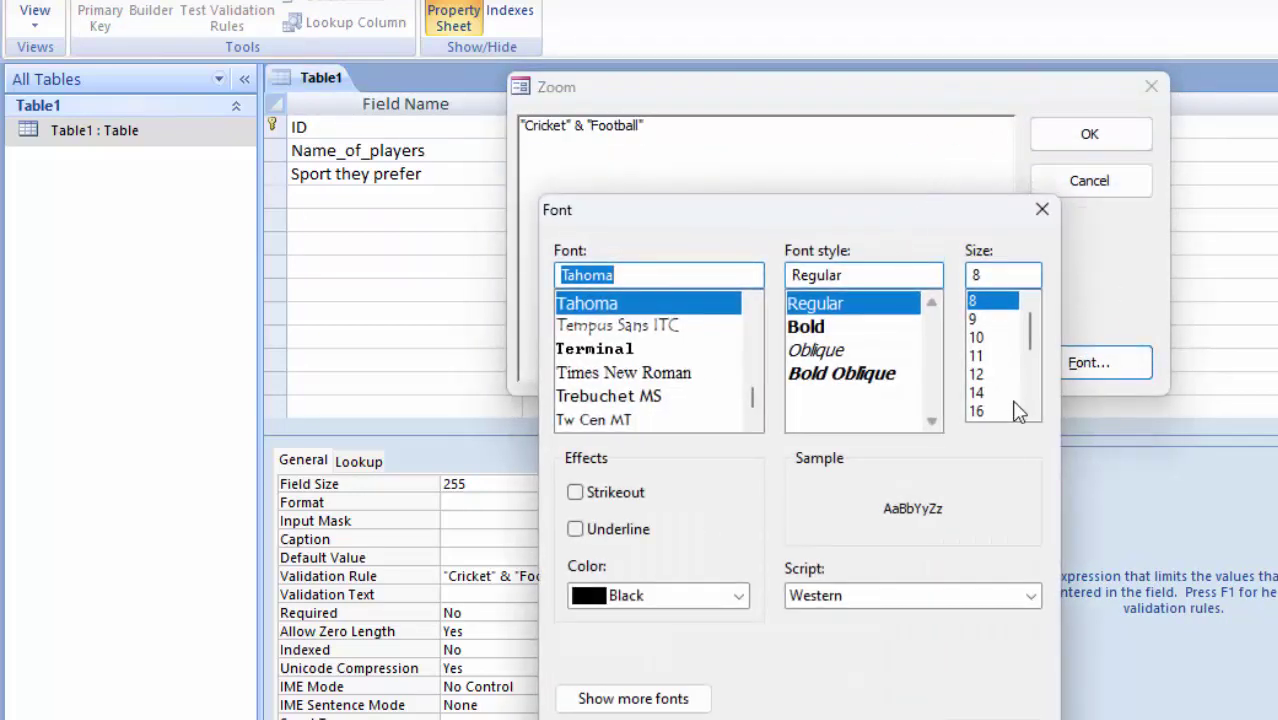
left_click(978, 412)
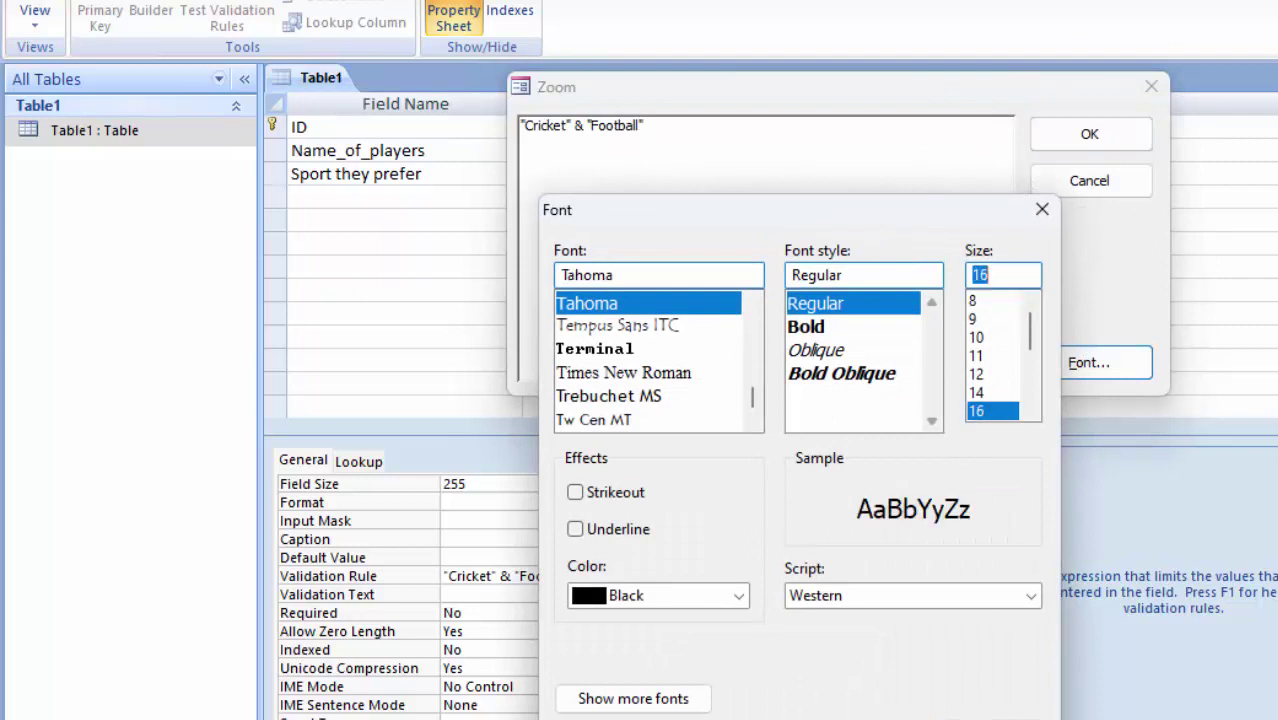
key("Return")
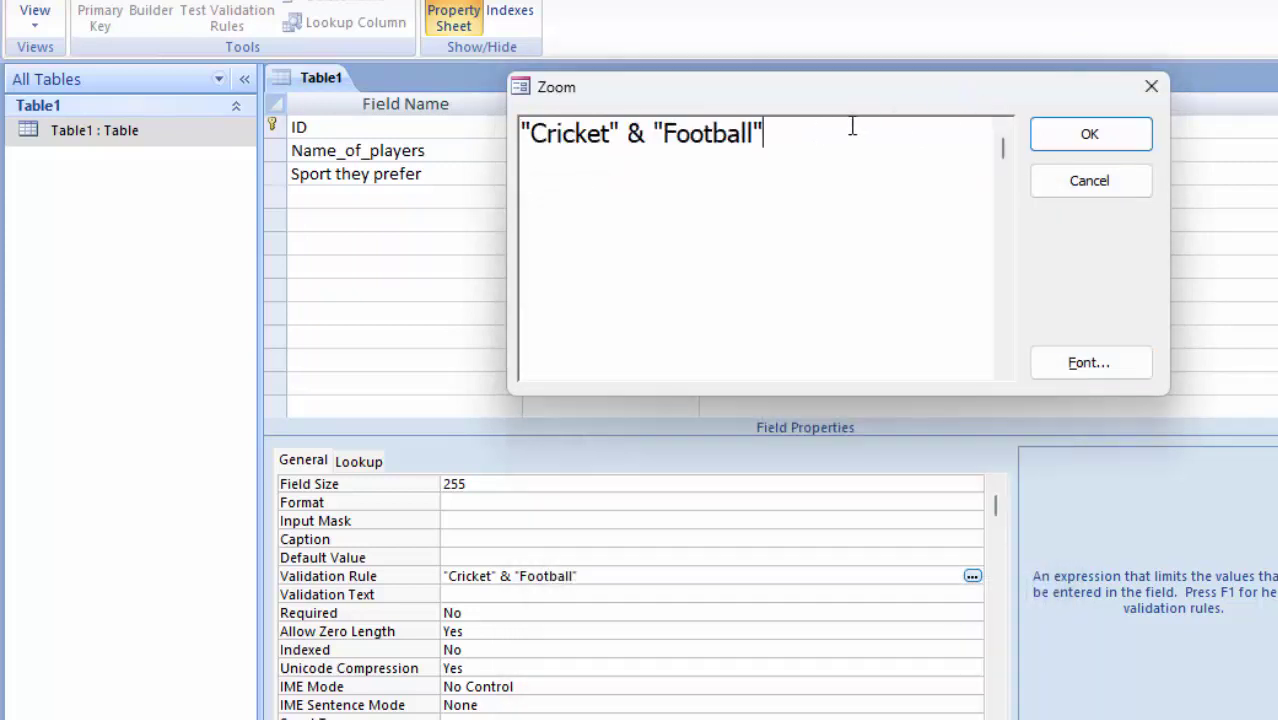
key("BackSpace")
key("BackSpace")
key("BackSpace")
key("BackSpace")
key("BackSpace")
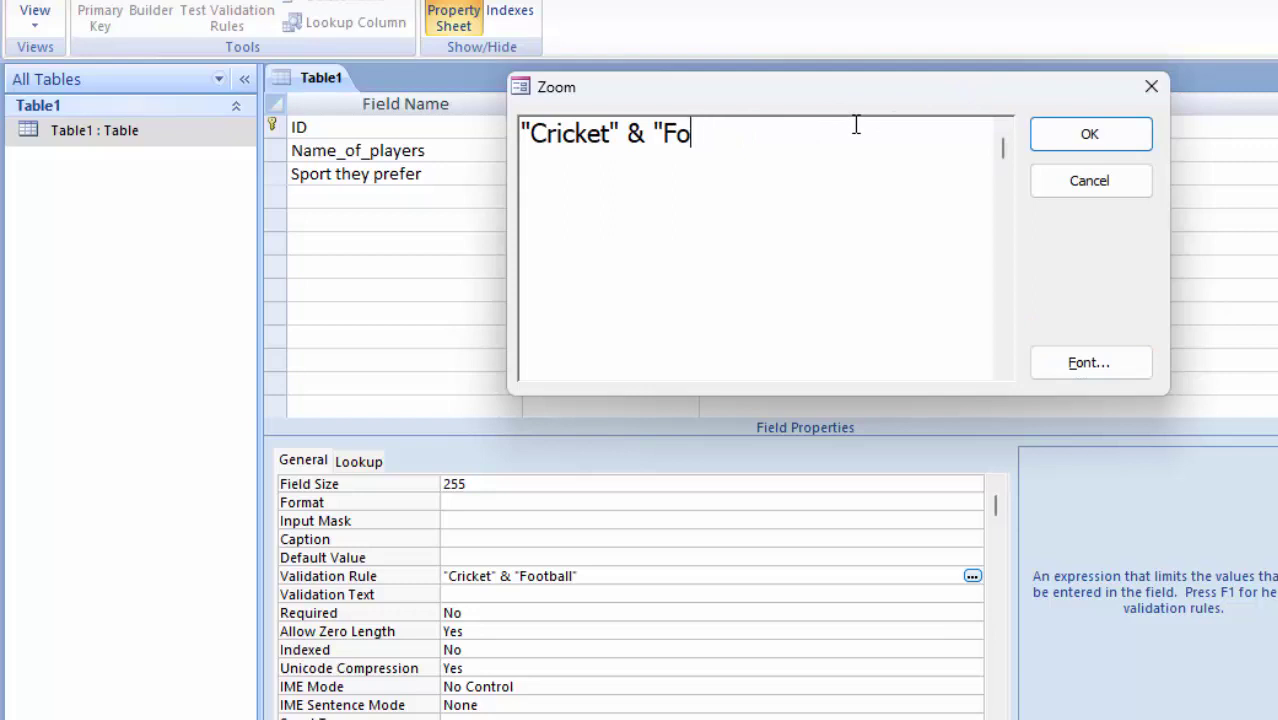
key("BackSpace")
key("BackSpace")
key("BackSpace")
key("BackSpace")
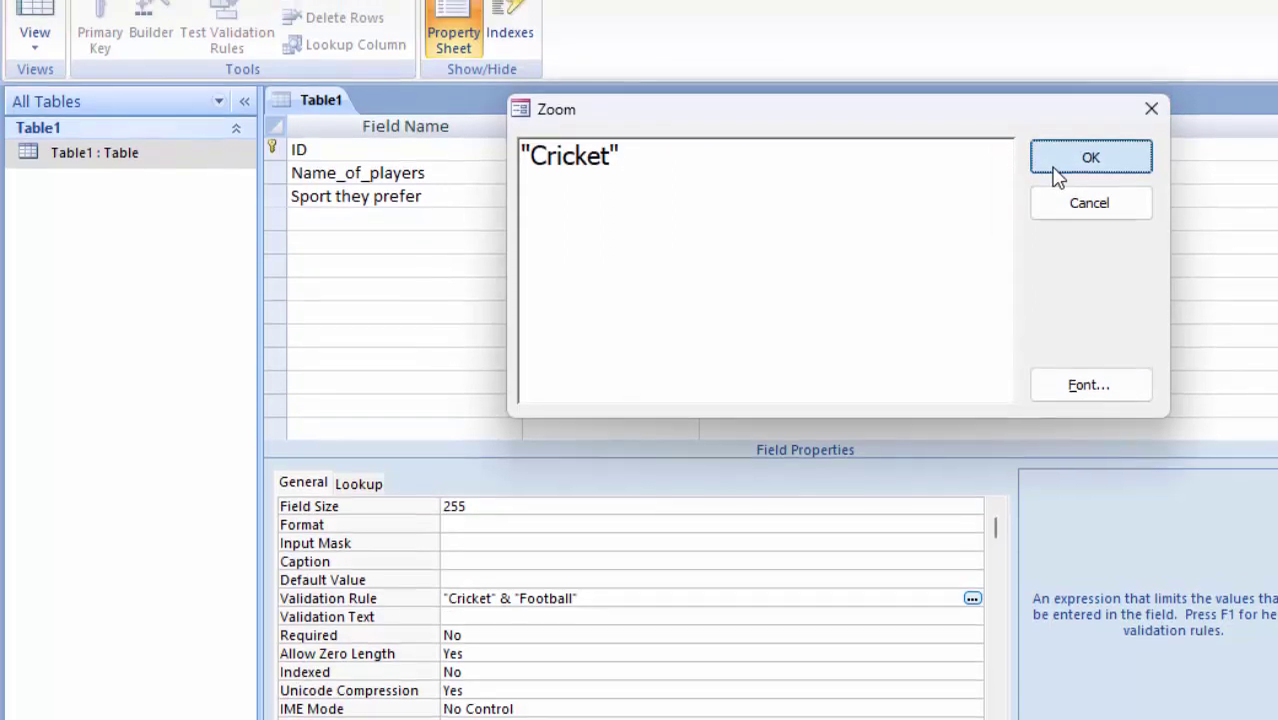
Apply the "Cricket"-only rule, save Table1, and add a player preferring Cricket.
left_click(1086, 138)
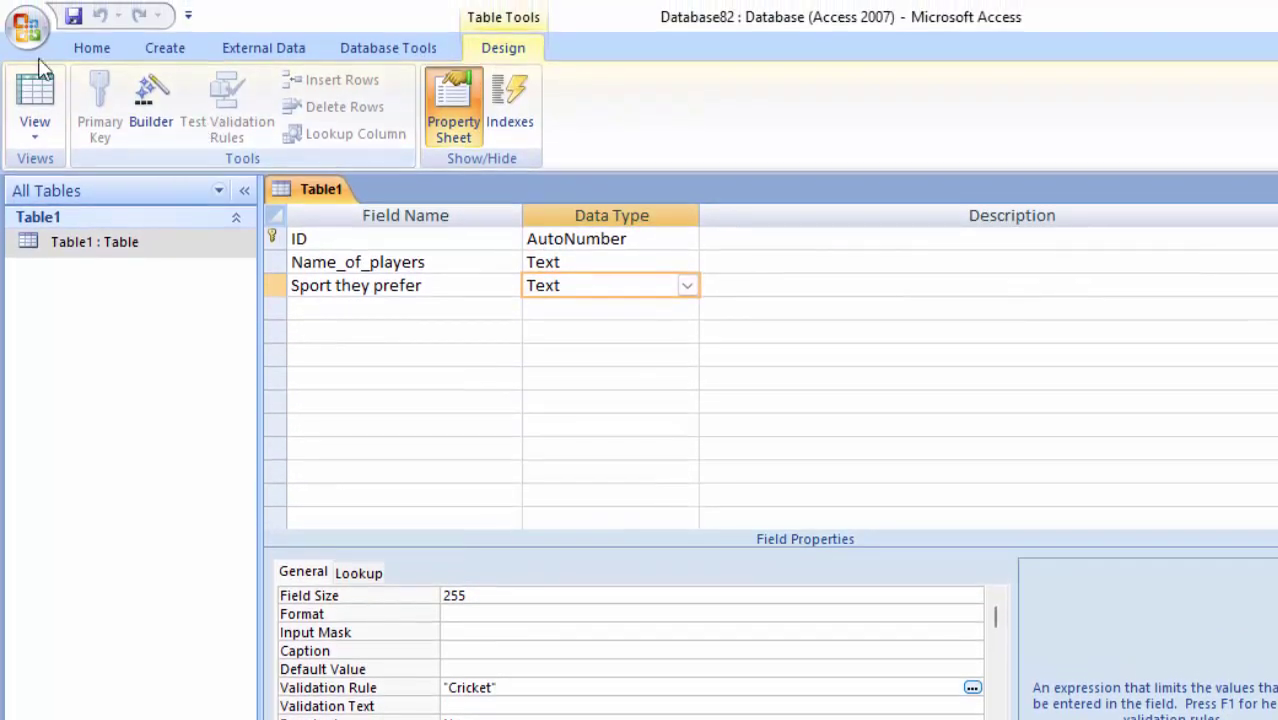
left_click(35, 100)
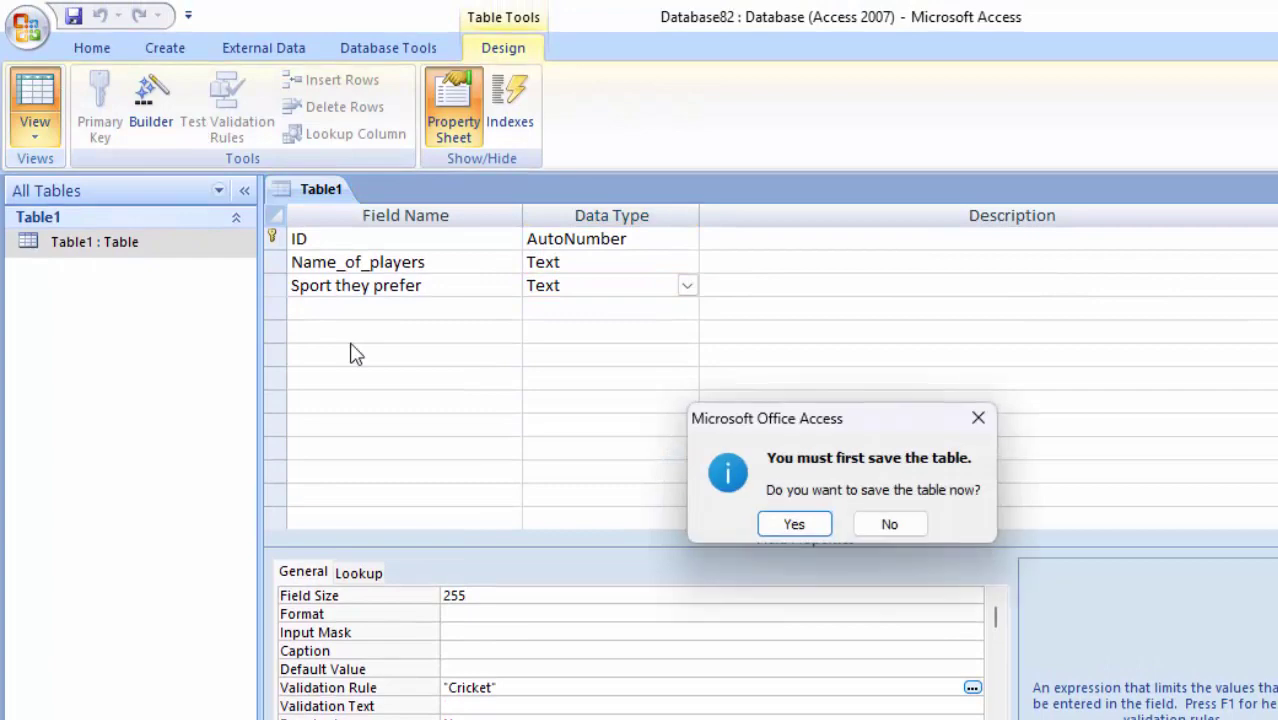
left_click(795, 526)
left_click(440, 195)
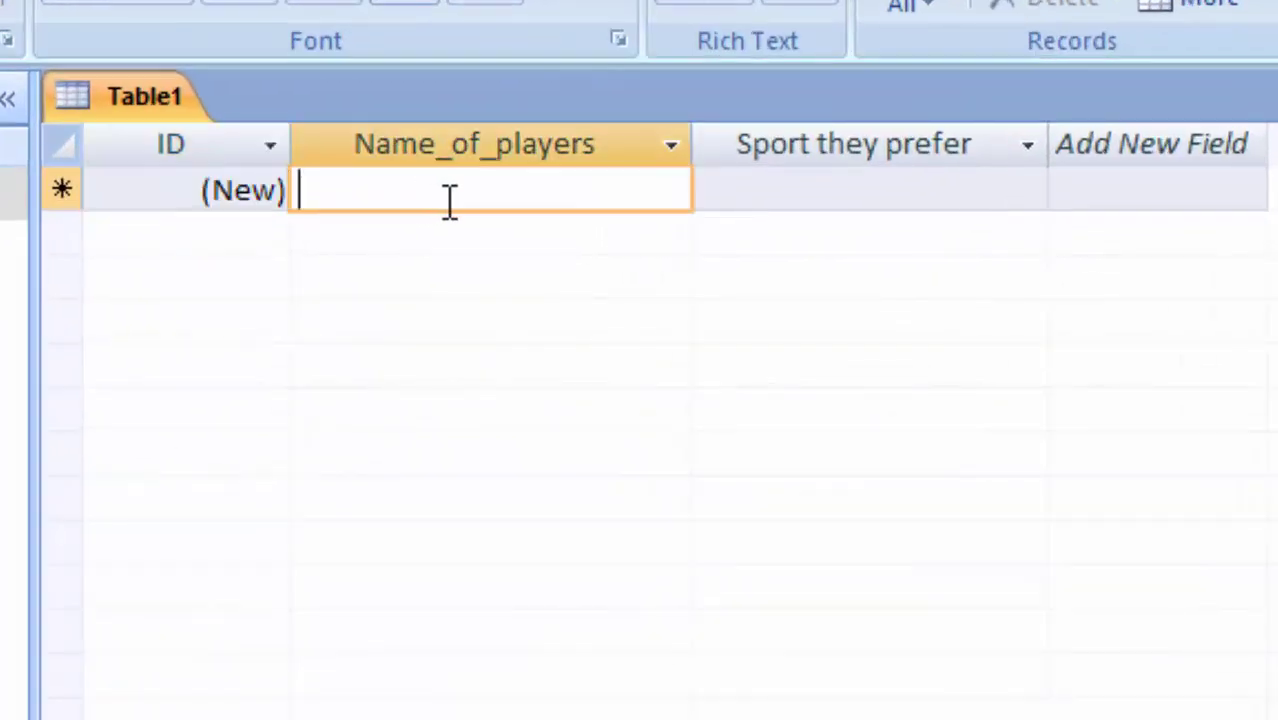
type("Mohan")
key("Tab")
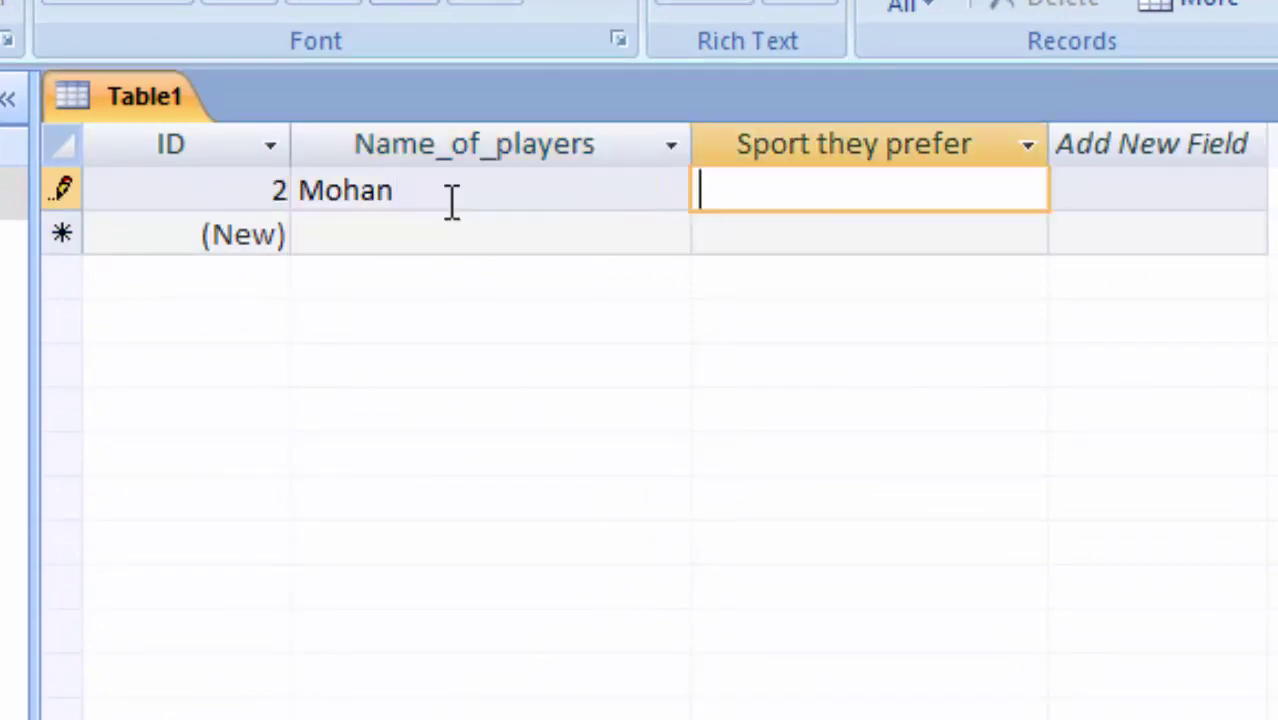
type("Cr")
type("icket")
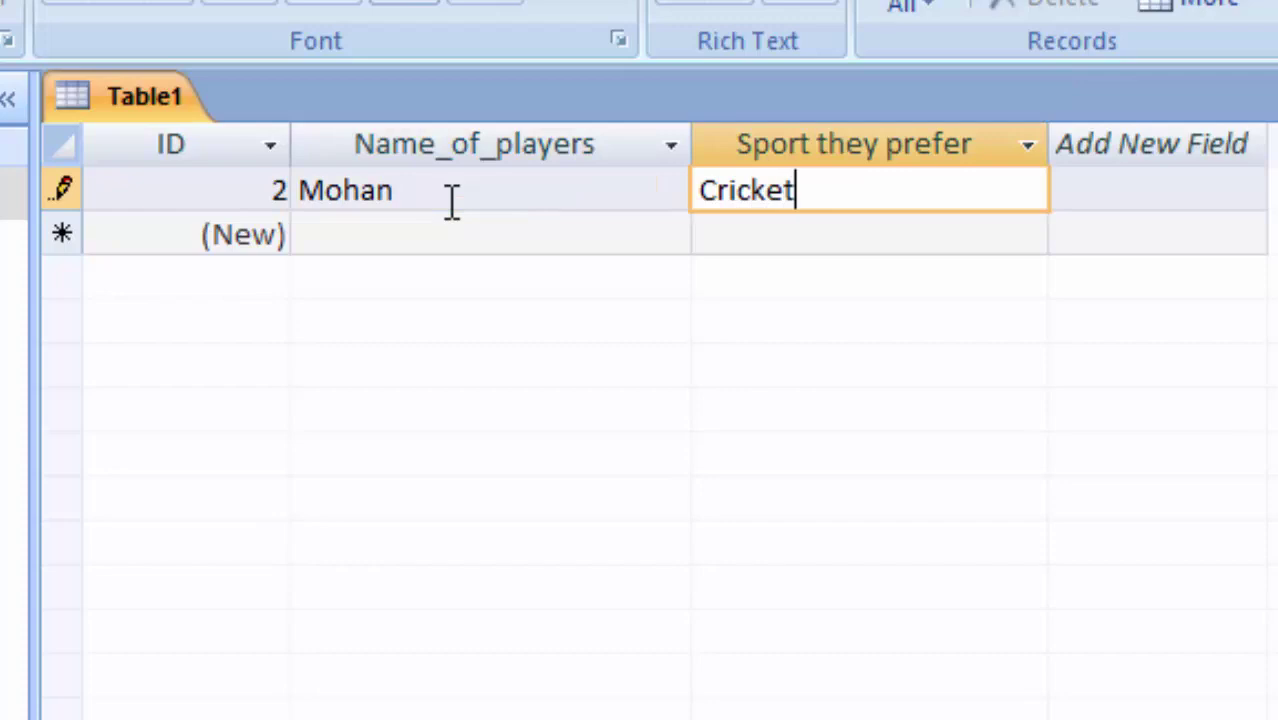
key("Tab")
key("Tab")
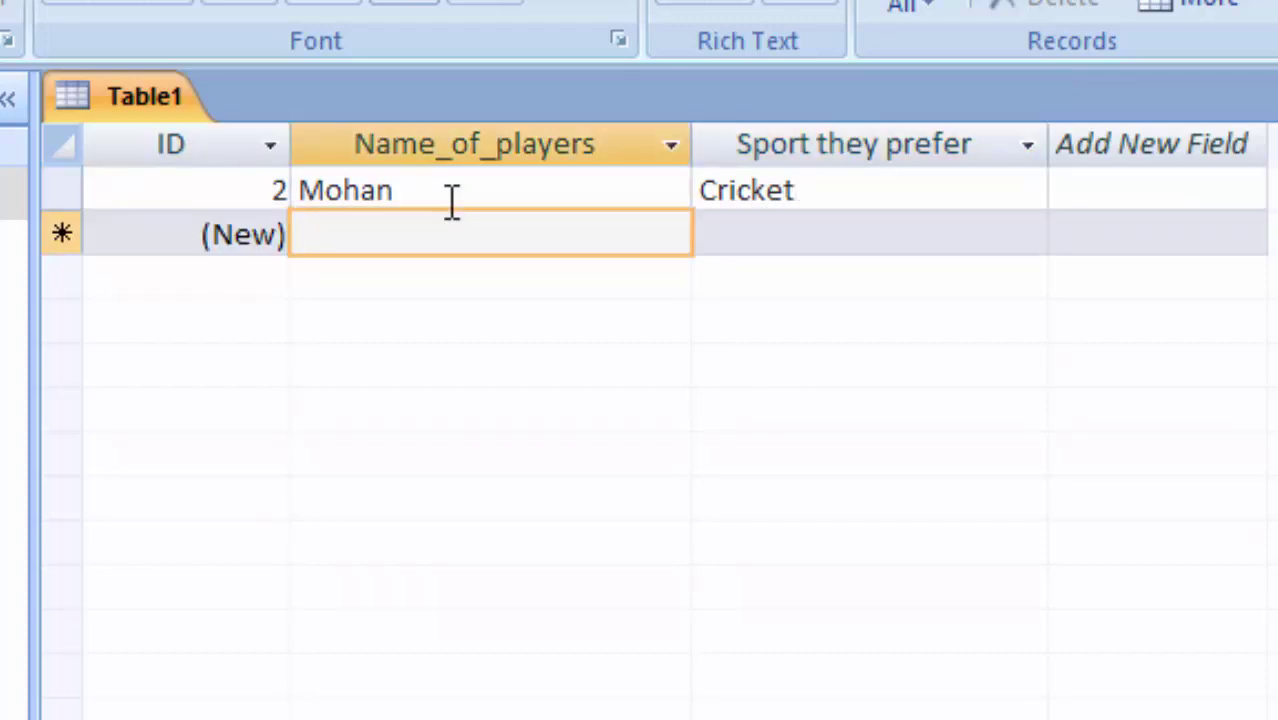
Add a second player with Football, dismiss the validation error, and clear the rejected entry.
type("Sohan")
key("Tab")
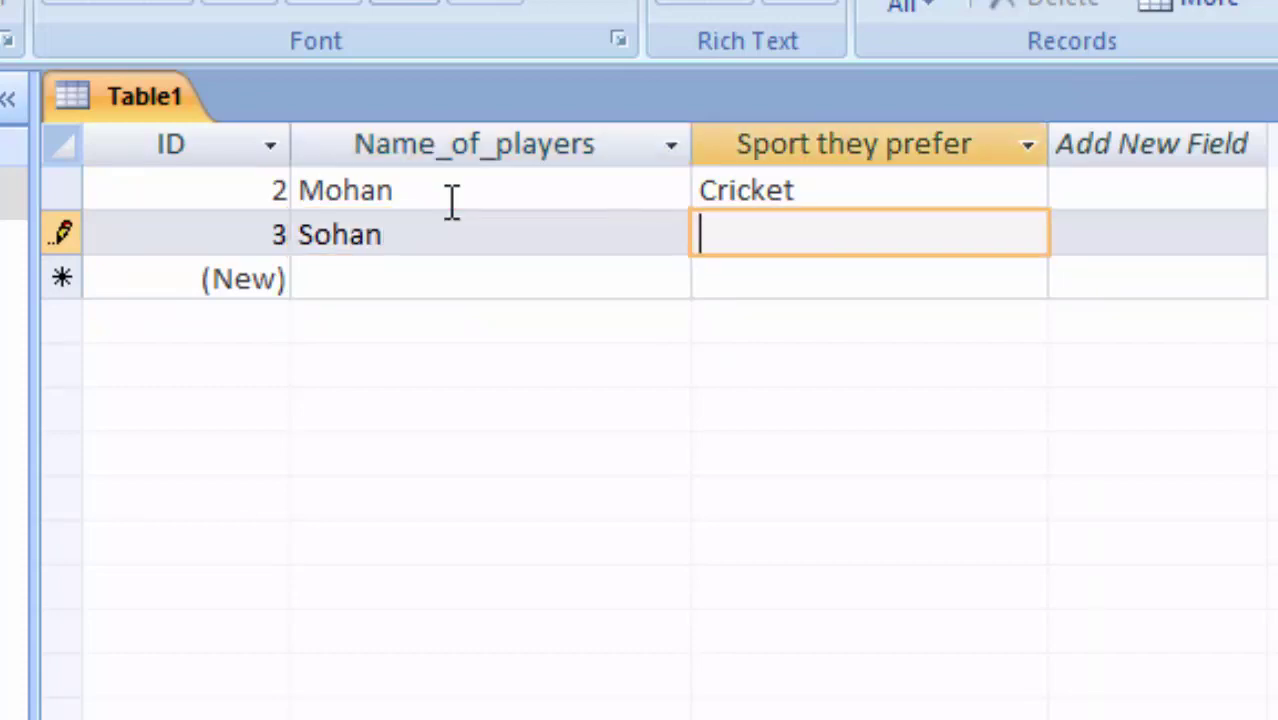
type("F")
type("ootbal")
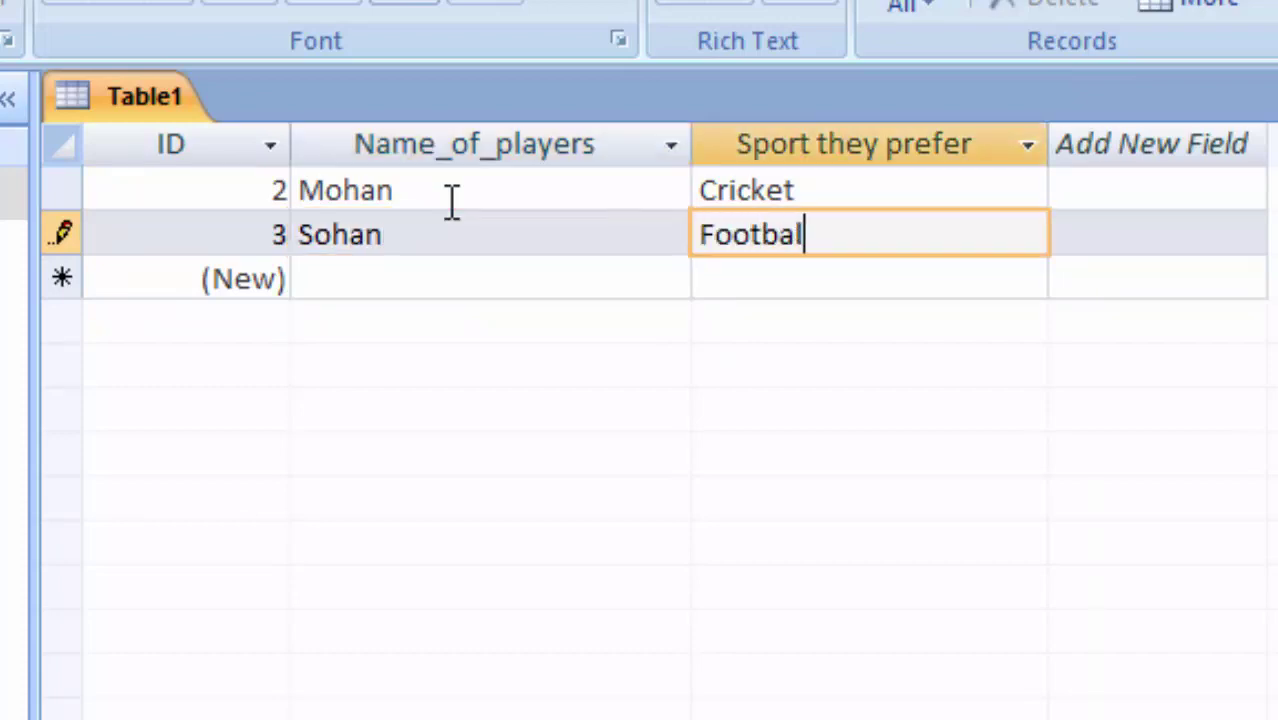
type("l")
key("Tab")
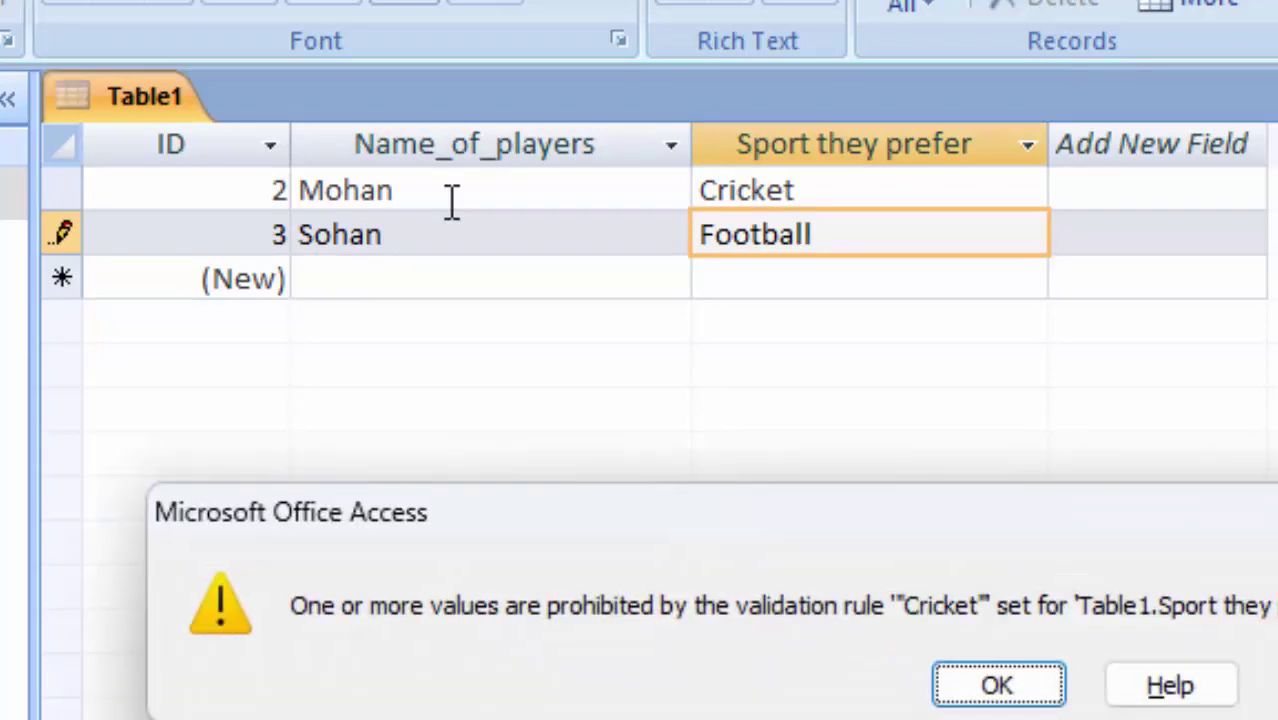
left_click(1010, 680)
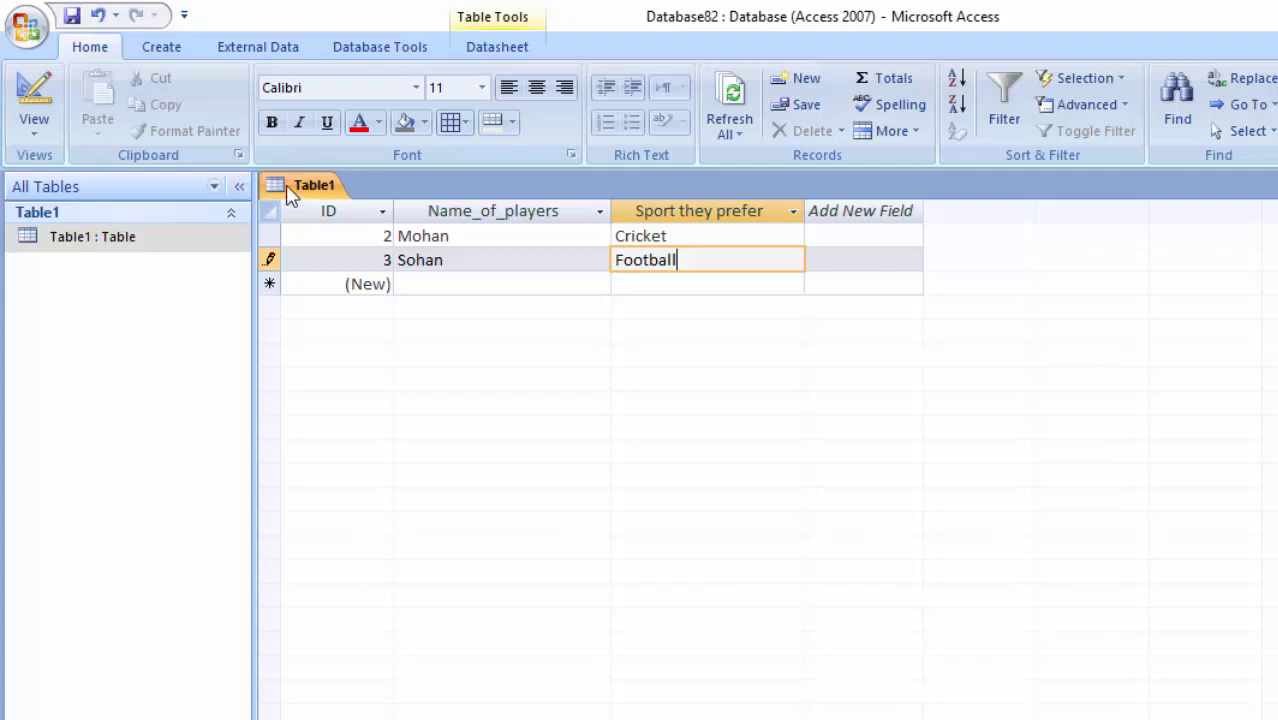
left_click_drag(690, 258, 548, 257)
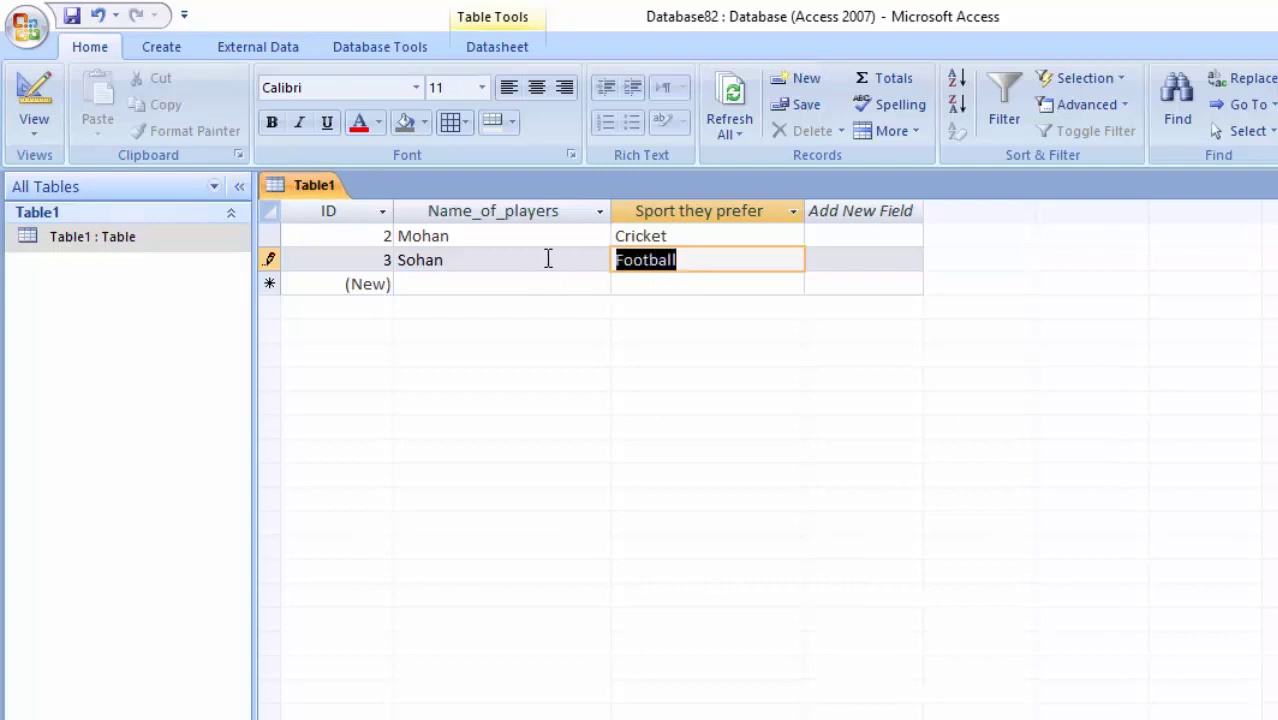
key("Delete")
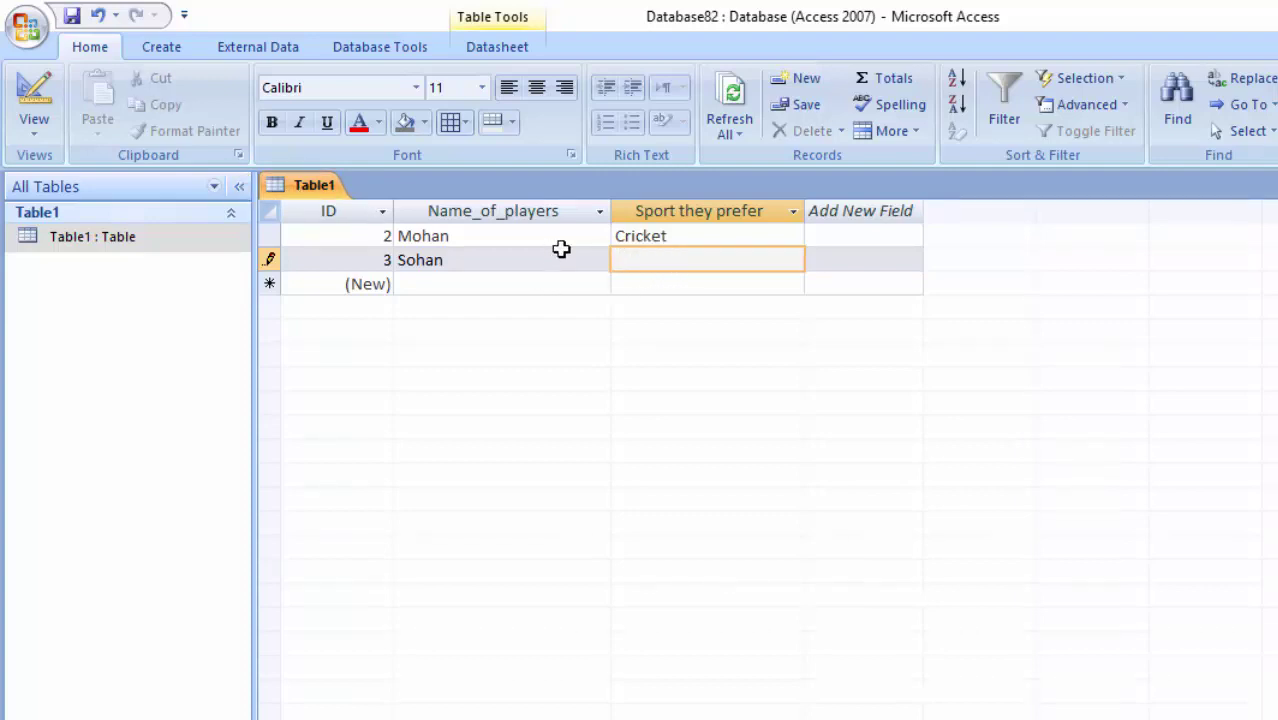
Delete the "Cricket" validation rule, save Table1, and return to the datasheet.
left_click(34, 132)
left_click(140, 332)
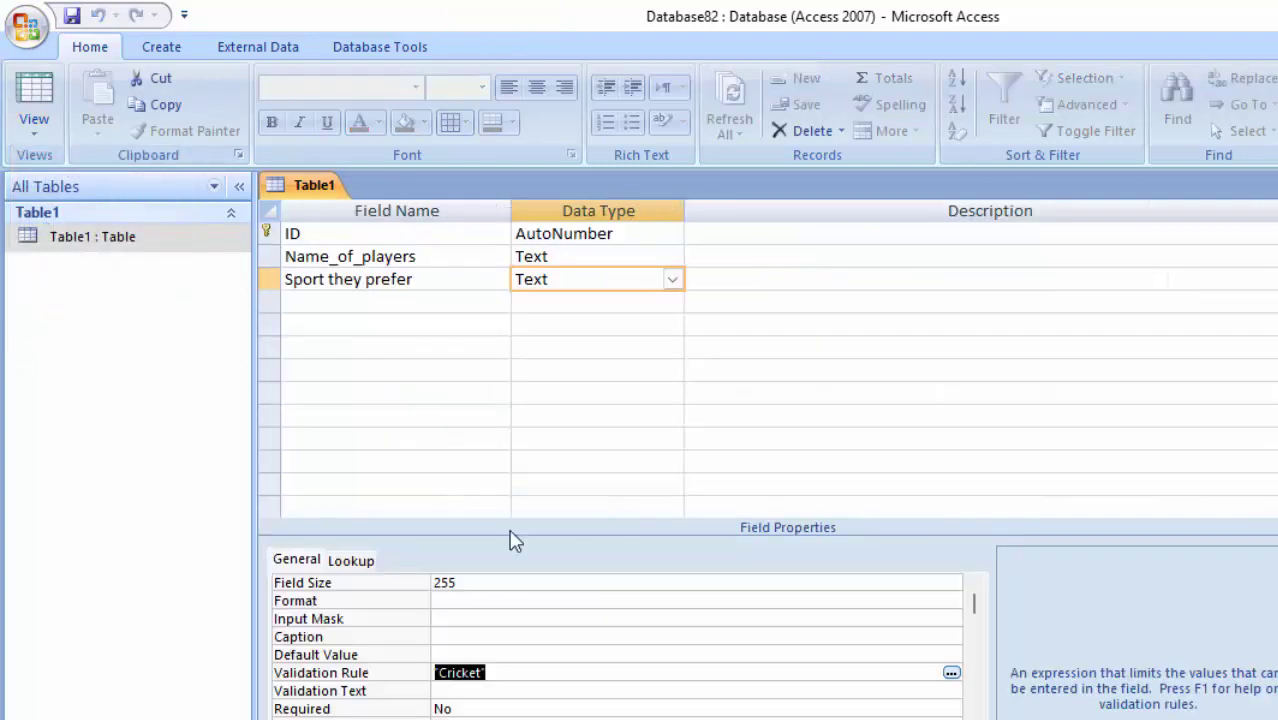
key("Delete")
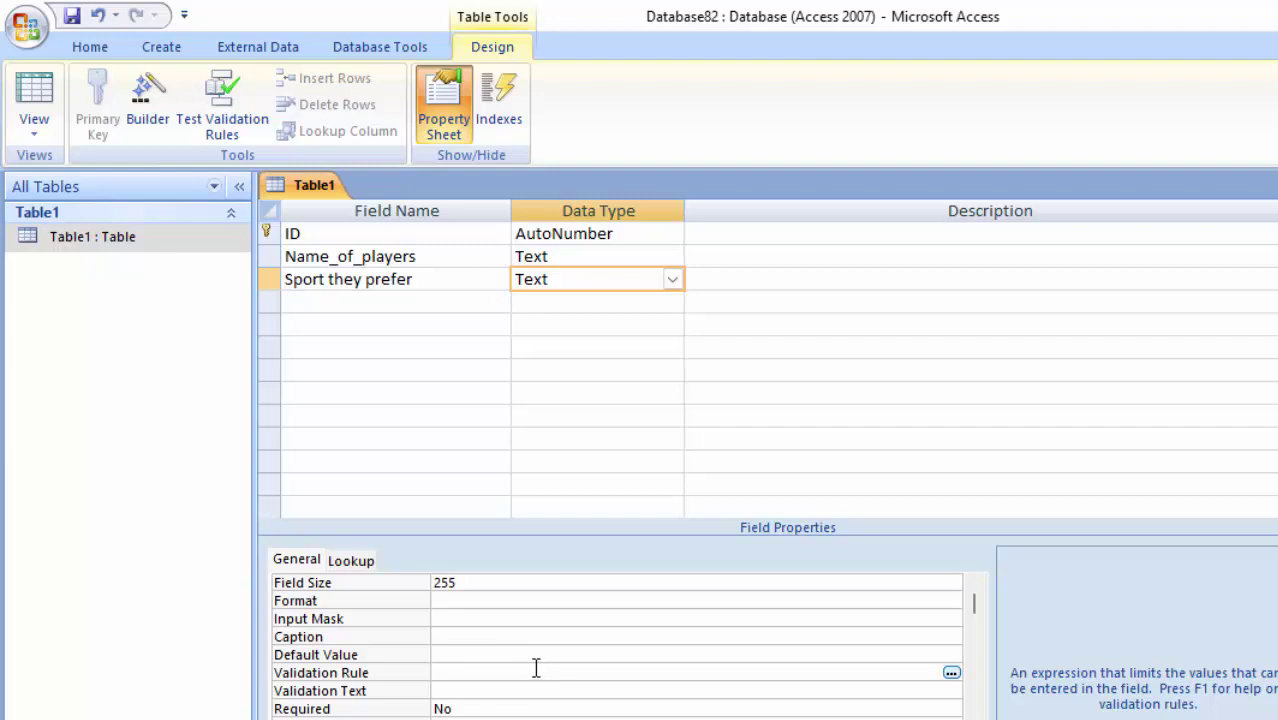
left_click(70, 16)
left_click(34, 95)
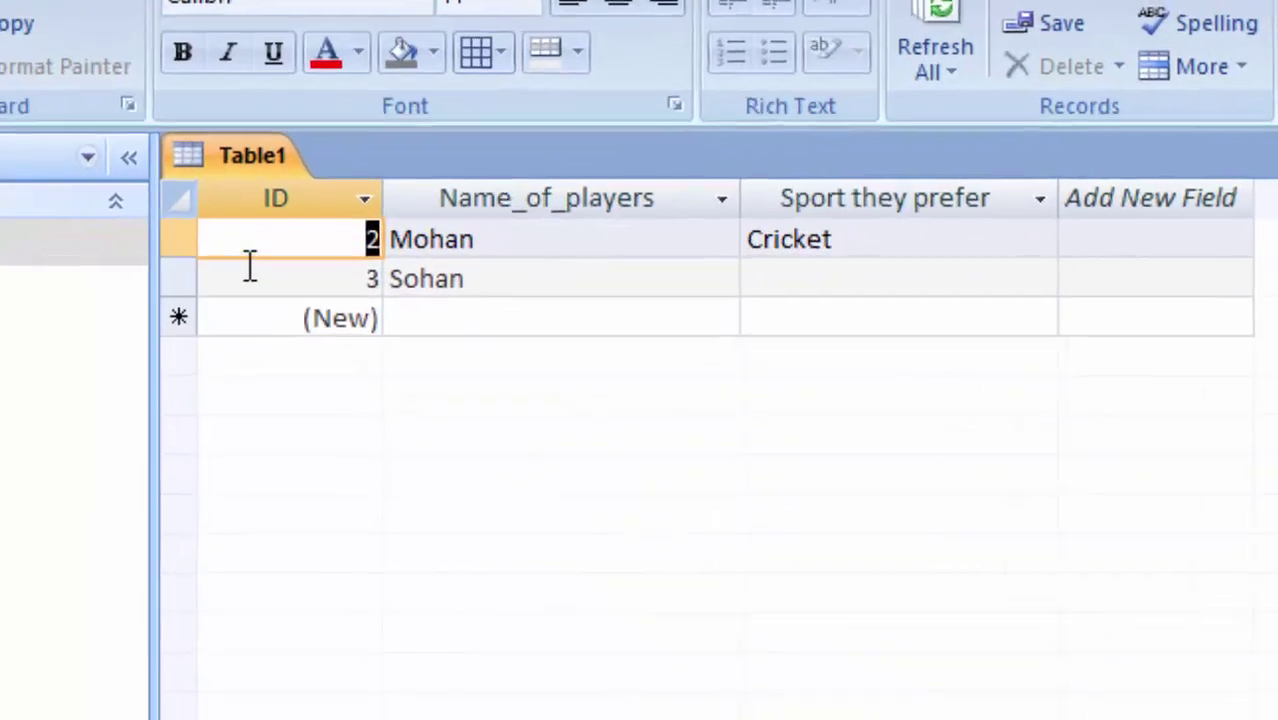
scroll(694, 72, "down", 1)
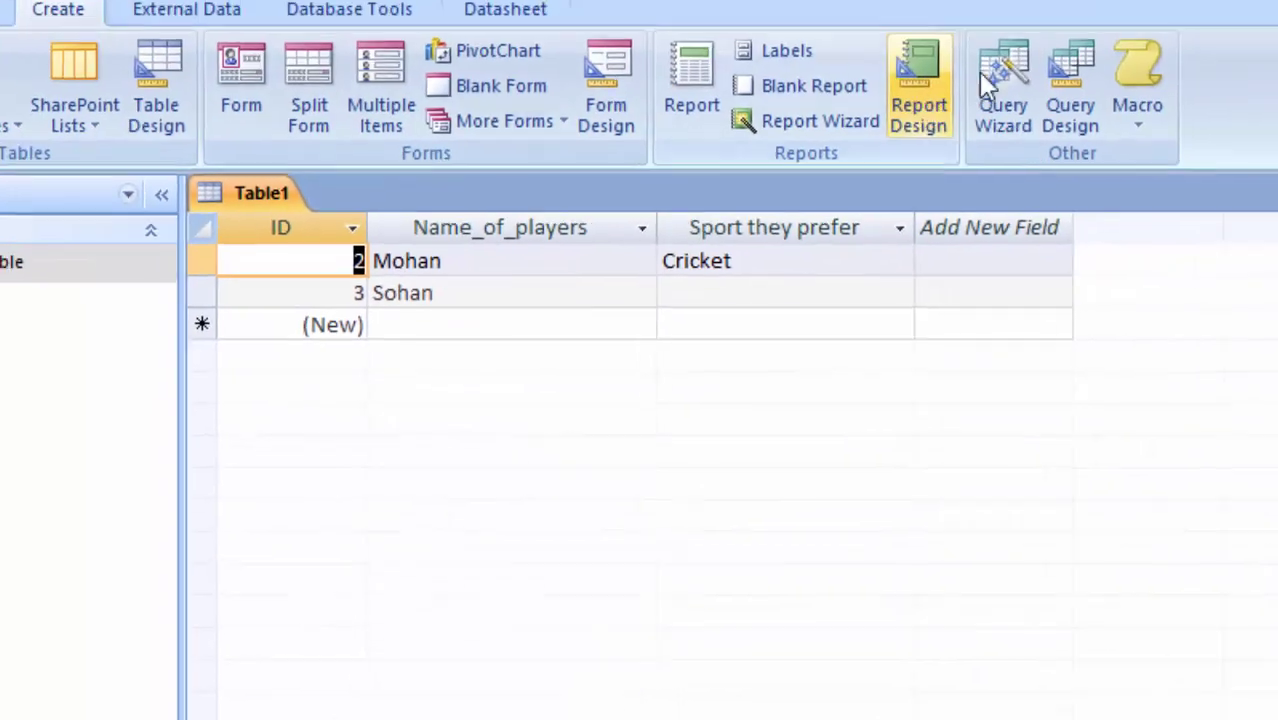
Create a new Query Design so the Show Table dialog offers Table1.
left_click(1070, 85)
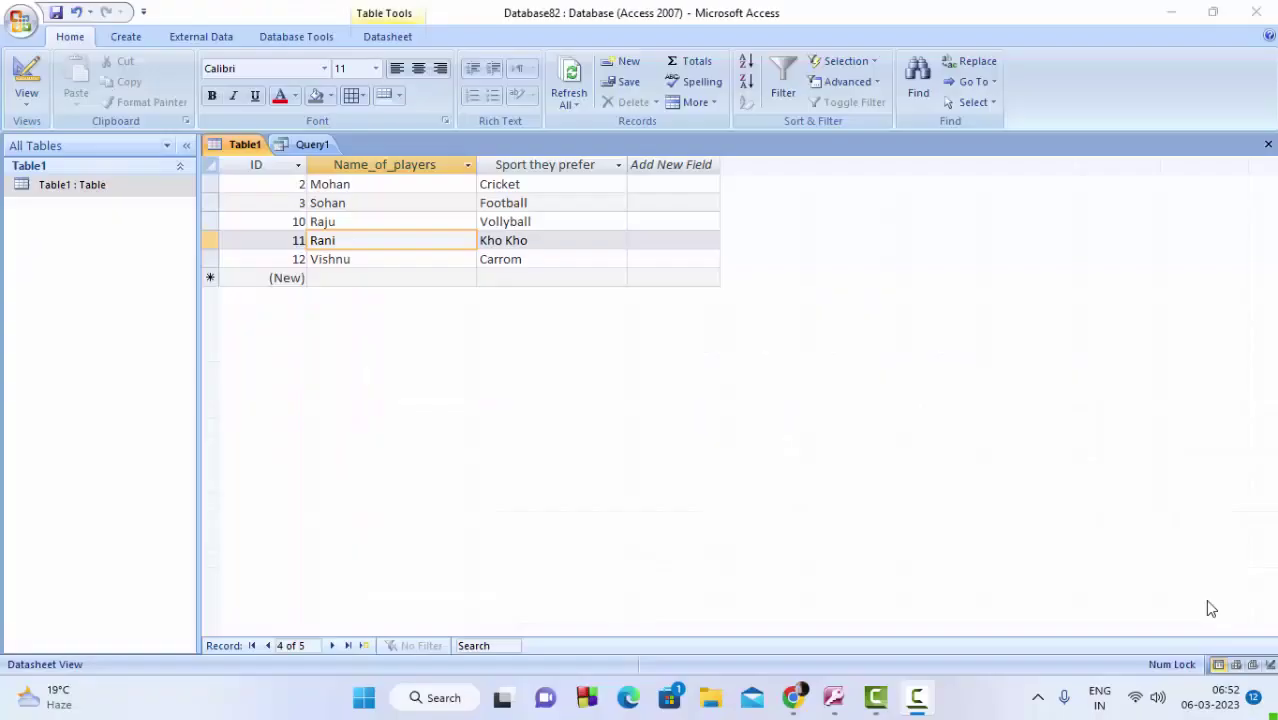
left_click(388, 257)
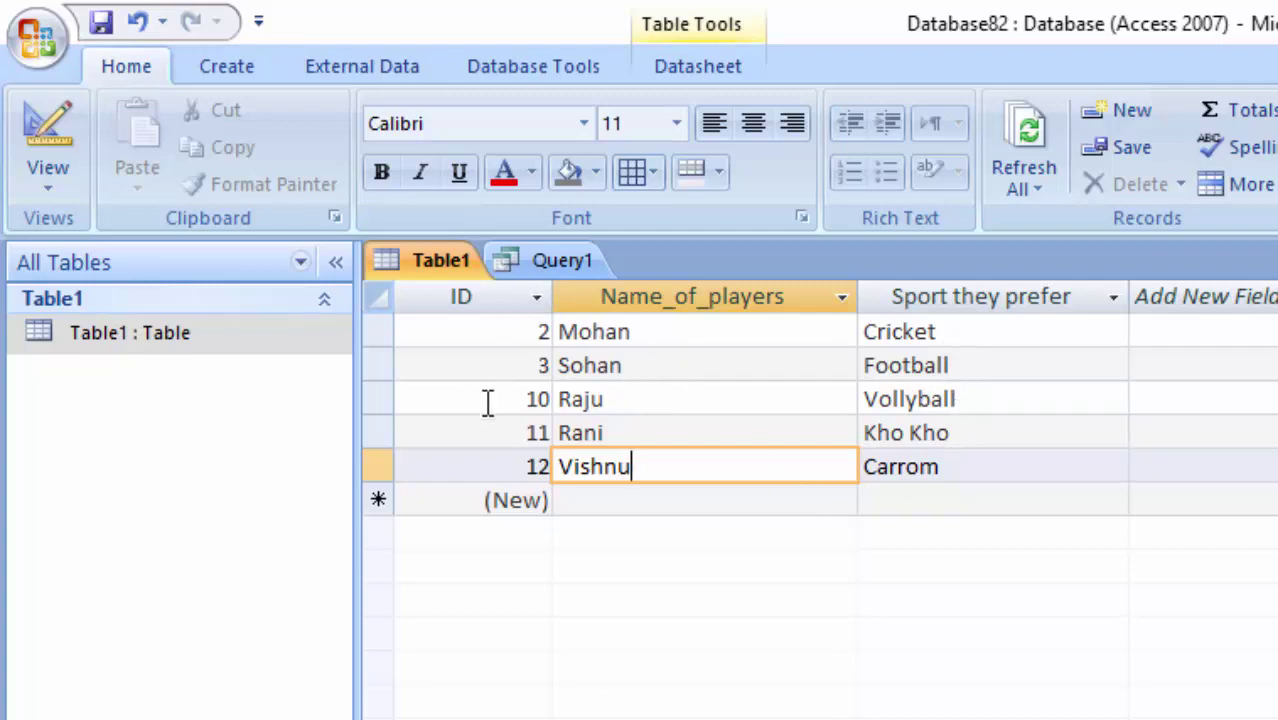
left_click(262, 66)
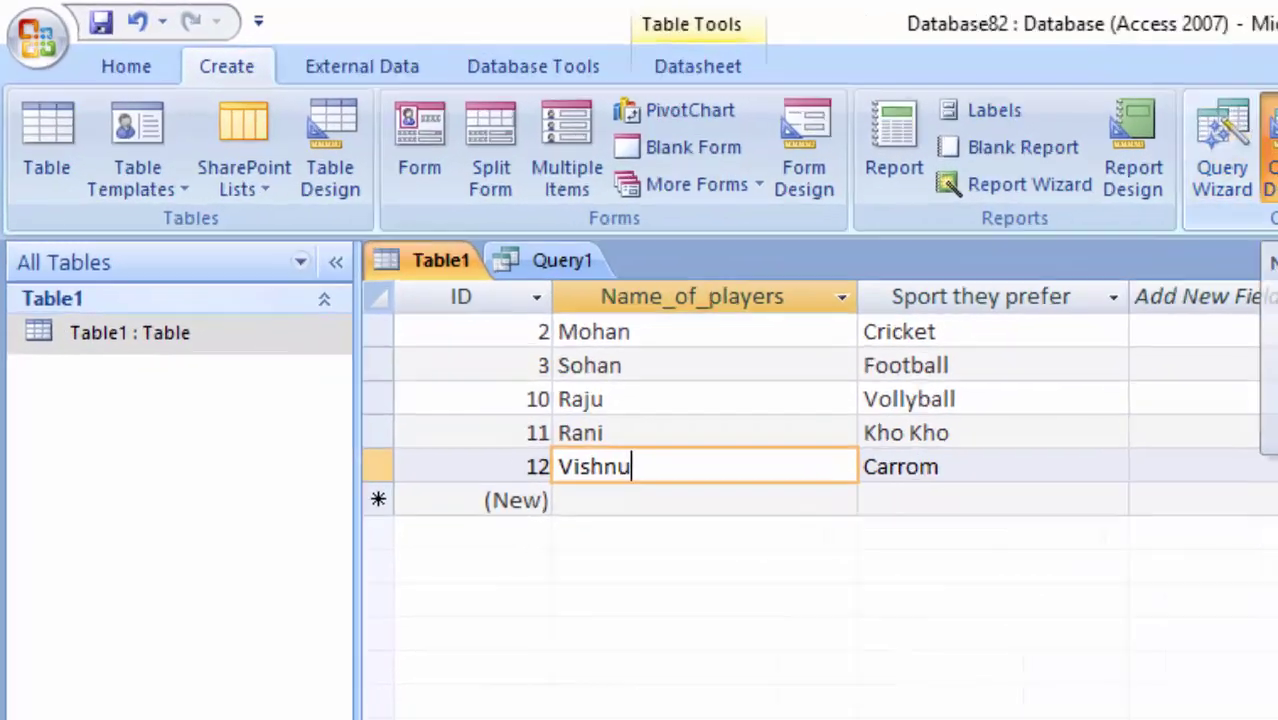
left_click(1172, 125)
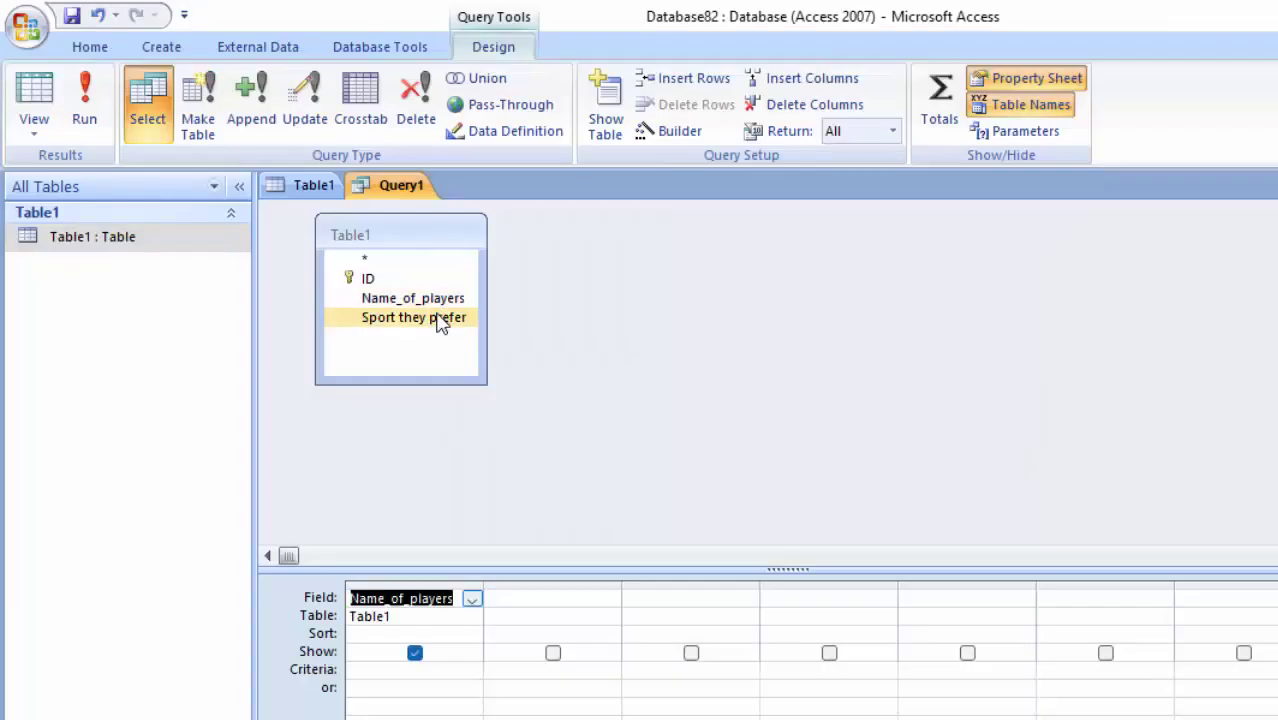
Add Sport they prefer to the query grid with criteria "Cricket" or "Football".
double_click(441, 318)
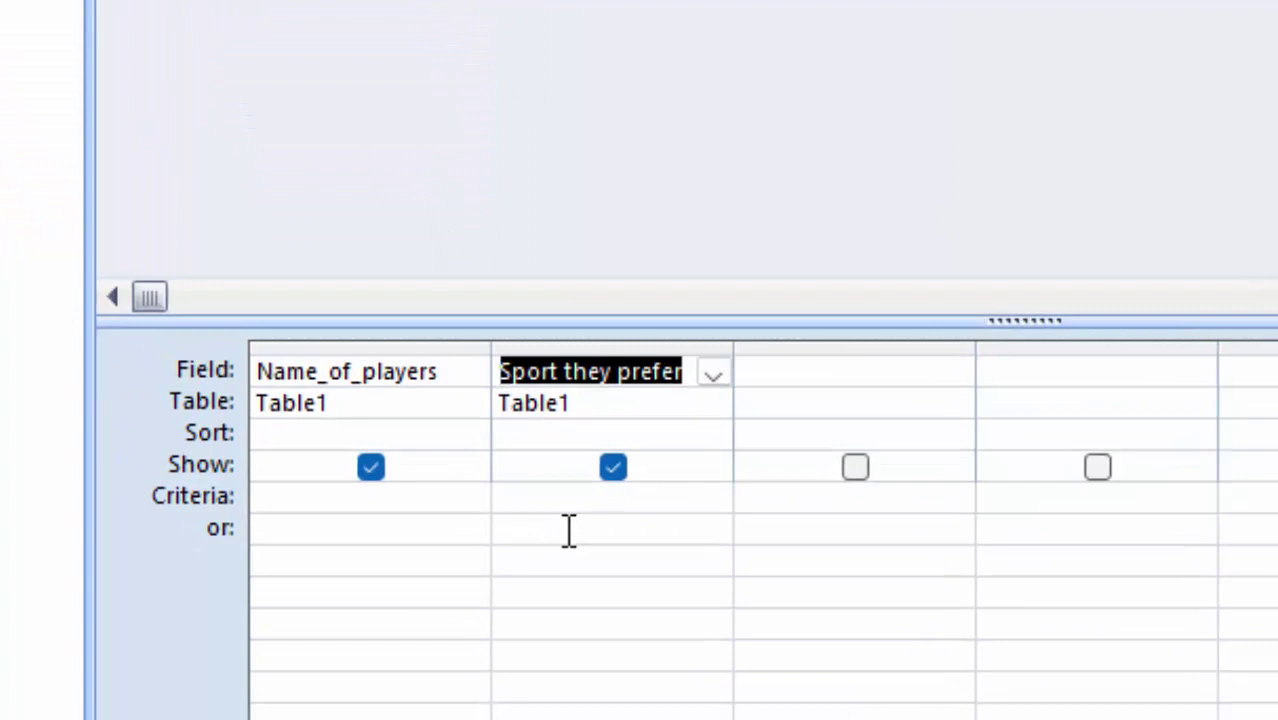
left_click(559, 495)
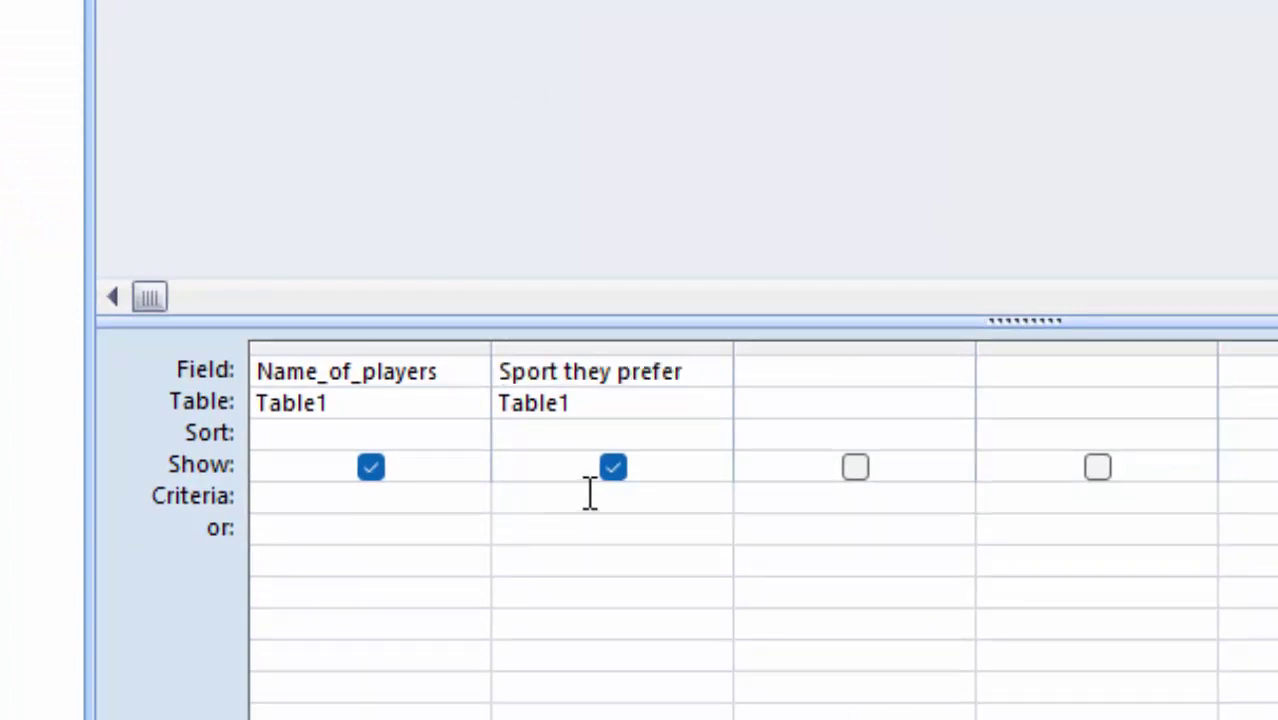
type("\"")
type("k")
type("t")
type(" or \"F")
type("oo")
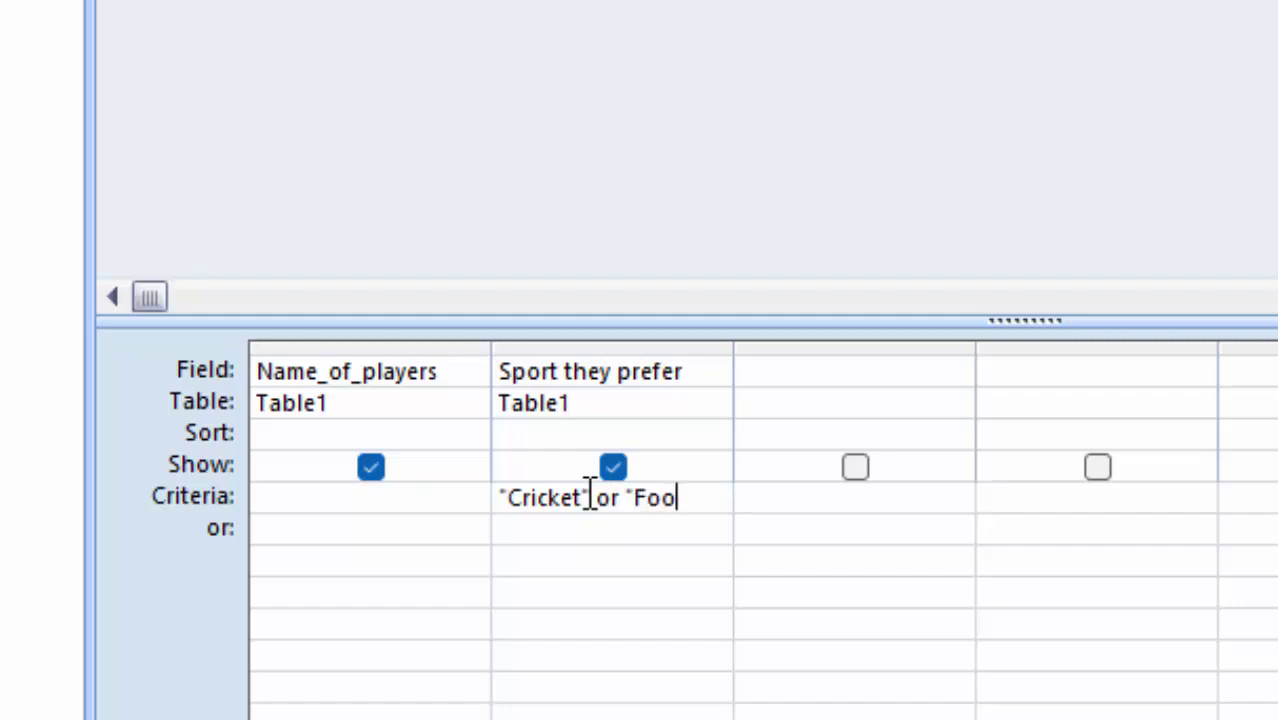
type("tball")
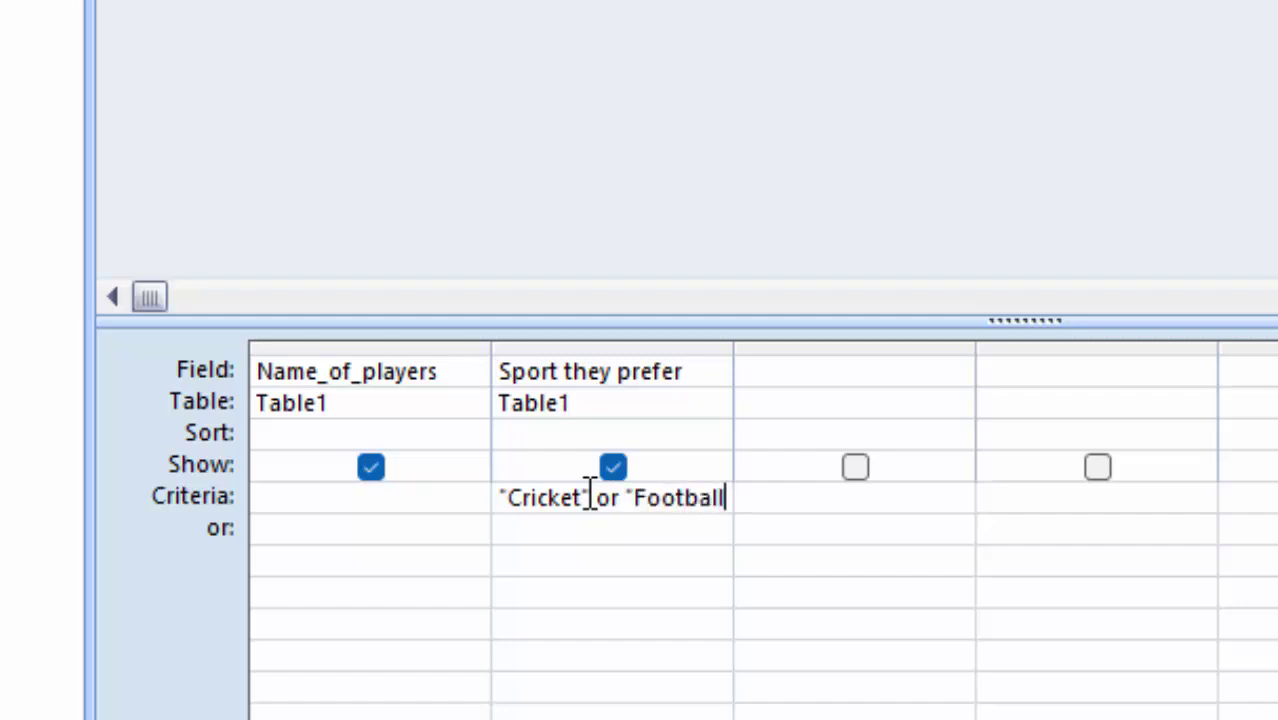
type("\"")
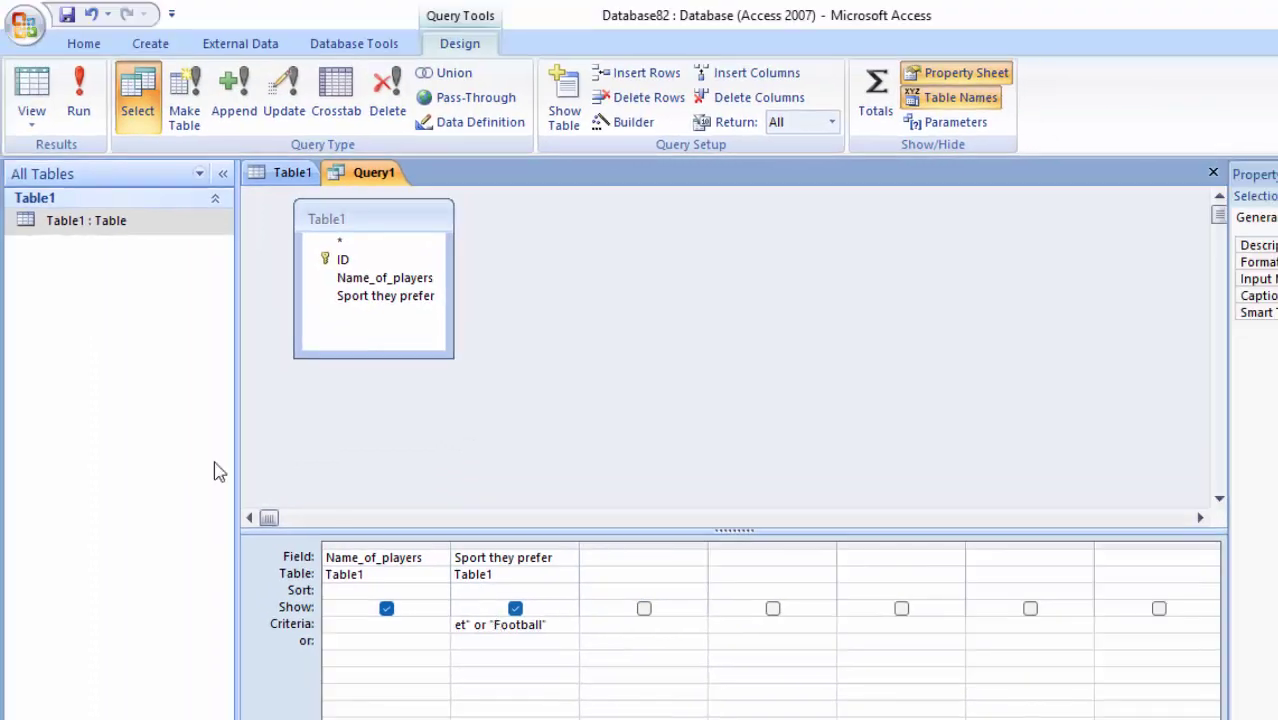
Run Query1 and compare its five Cricket/Football rows against the Table1 datasheet.
left_click(78, 95)
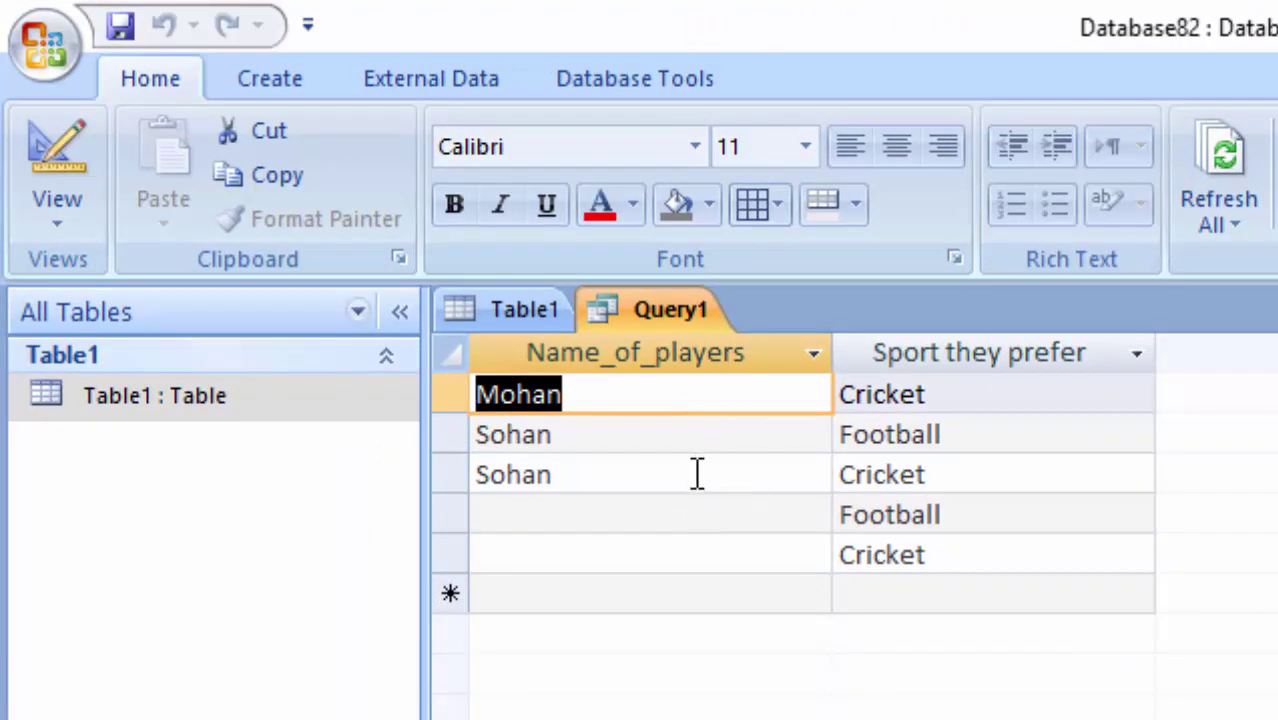
left_click(518, 318)
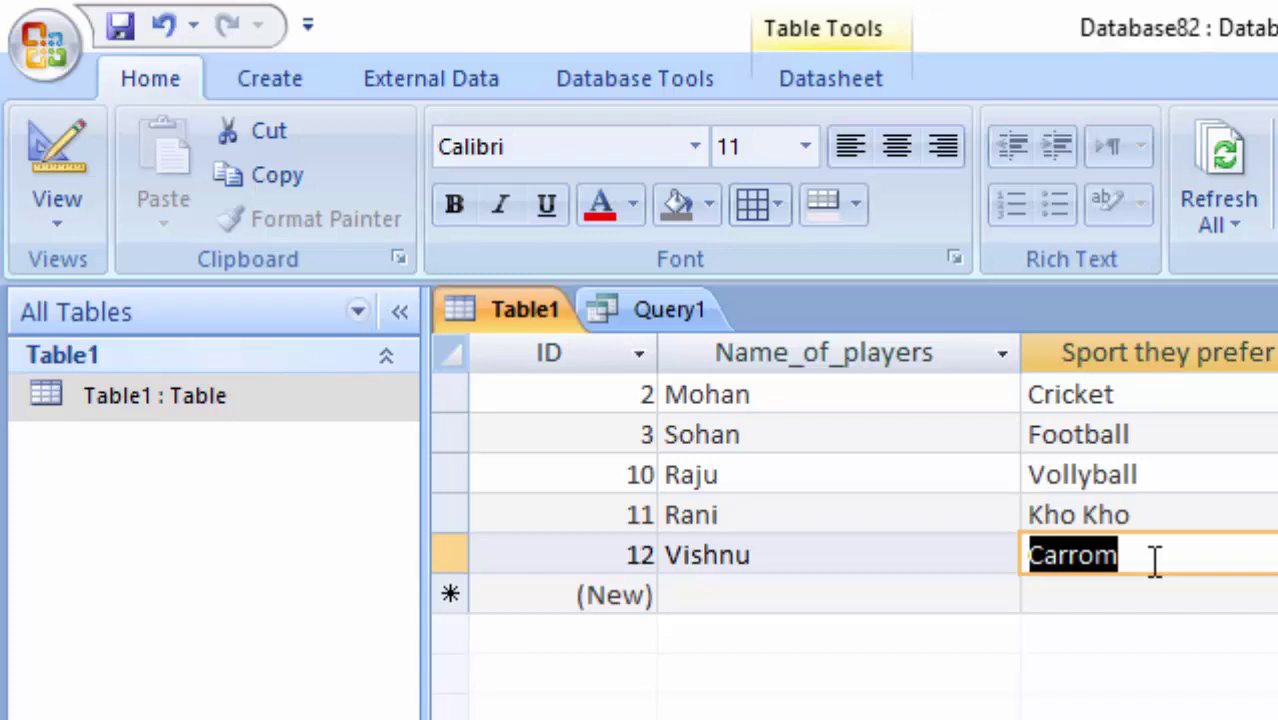
left_click(610, 312)
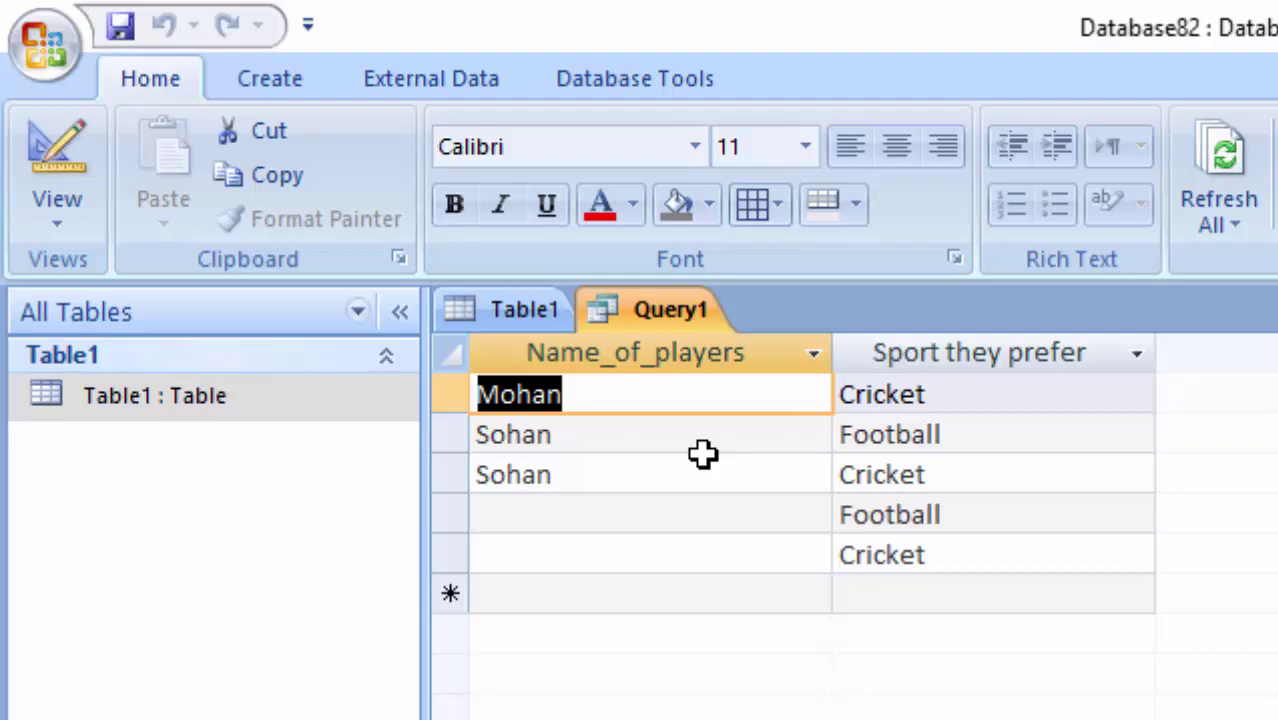
left_click(678, 309)
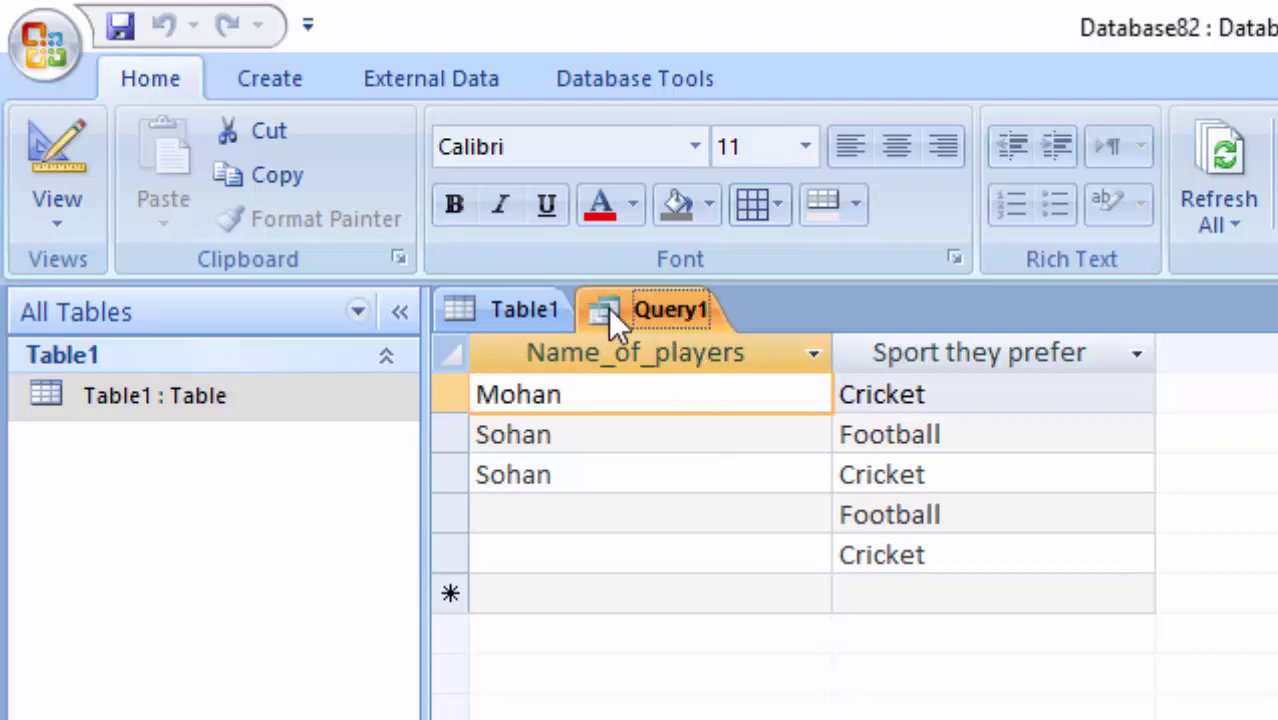
Reopen Query1 in Design View and rerun it, now returning all seven Table1 rows including Vollyball.
left_click(52, 205)
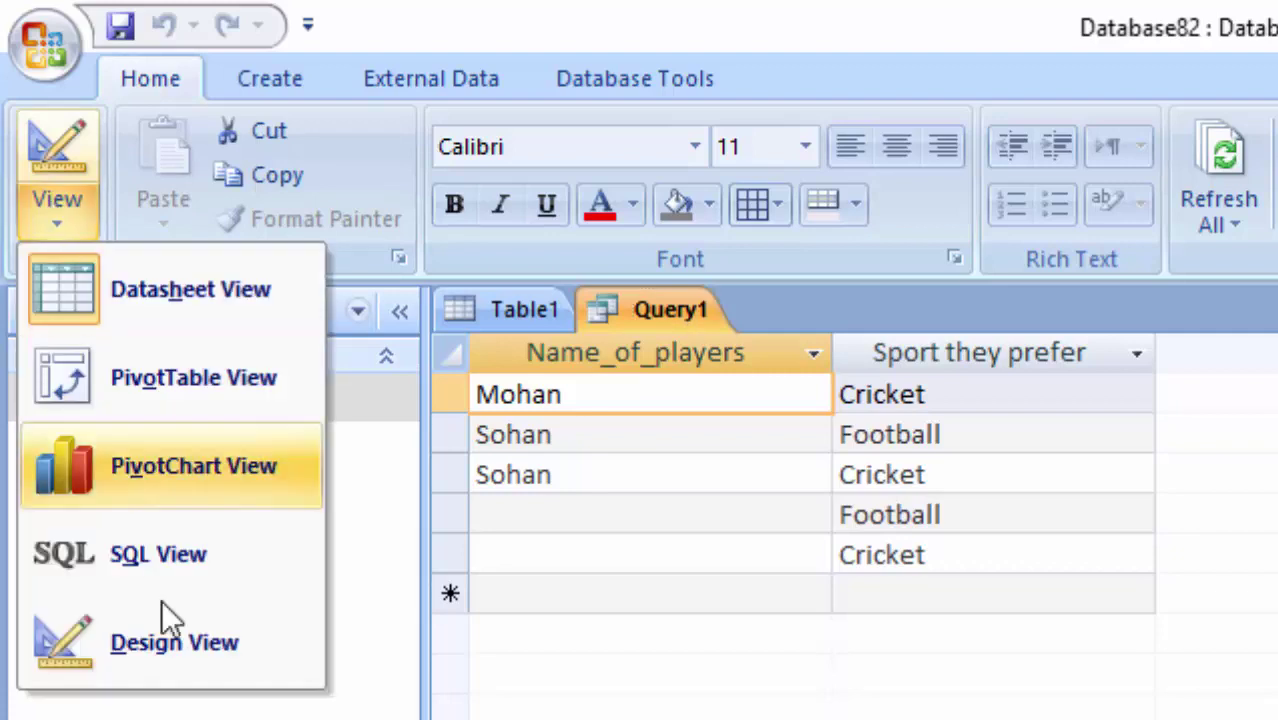
left_click(165, 610)
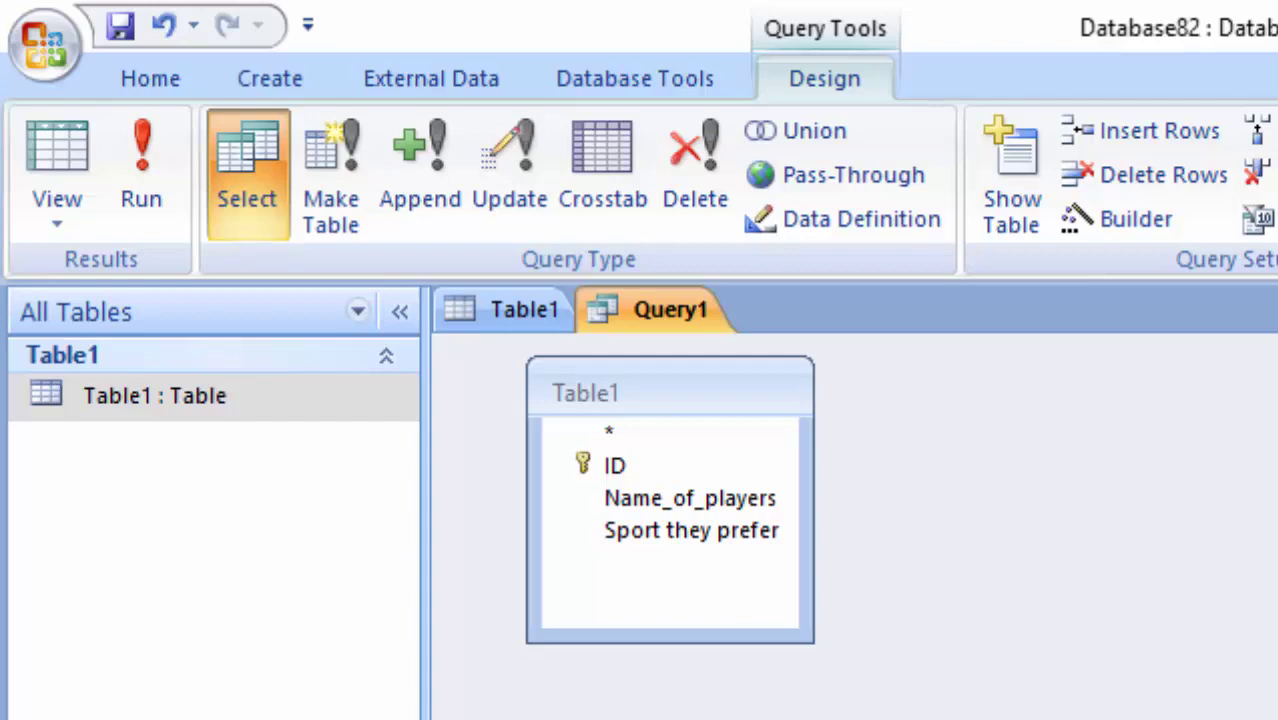
left_click(168, 162)
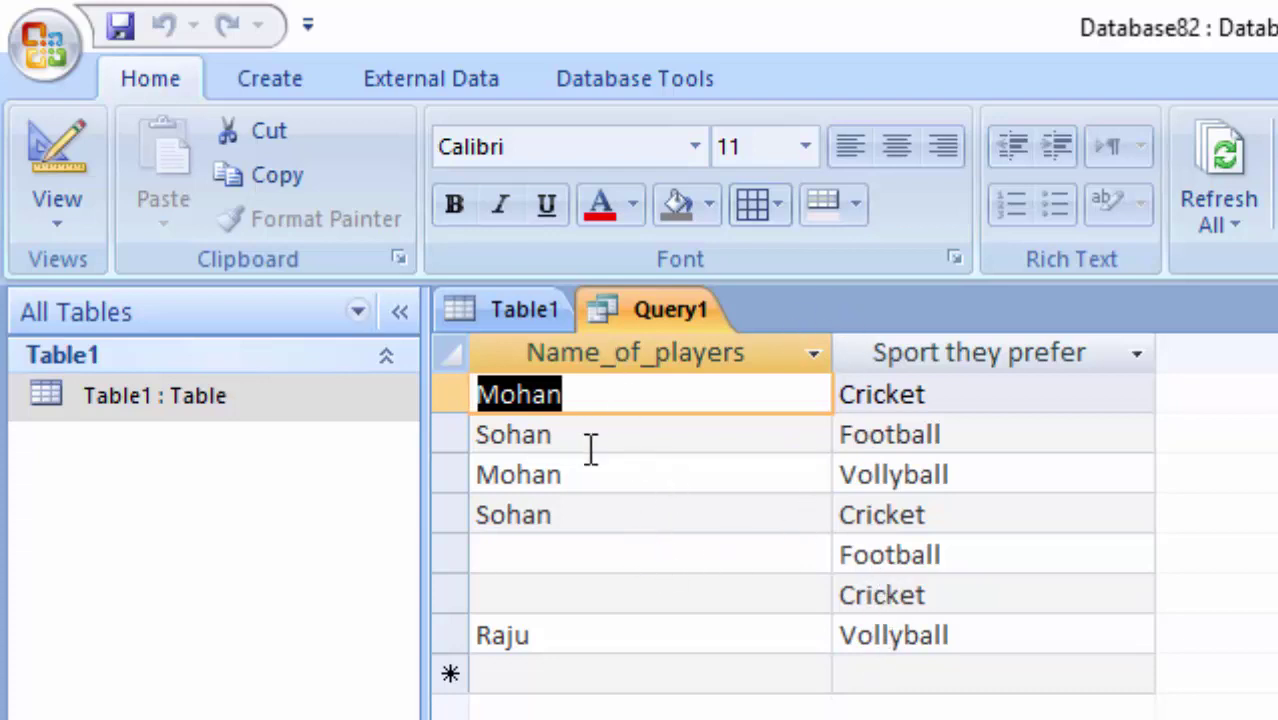
left_click(536, 555)
left_click(536, 596)
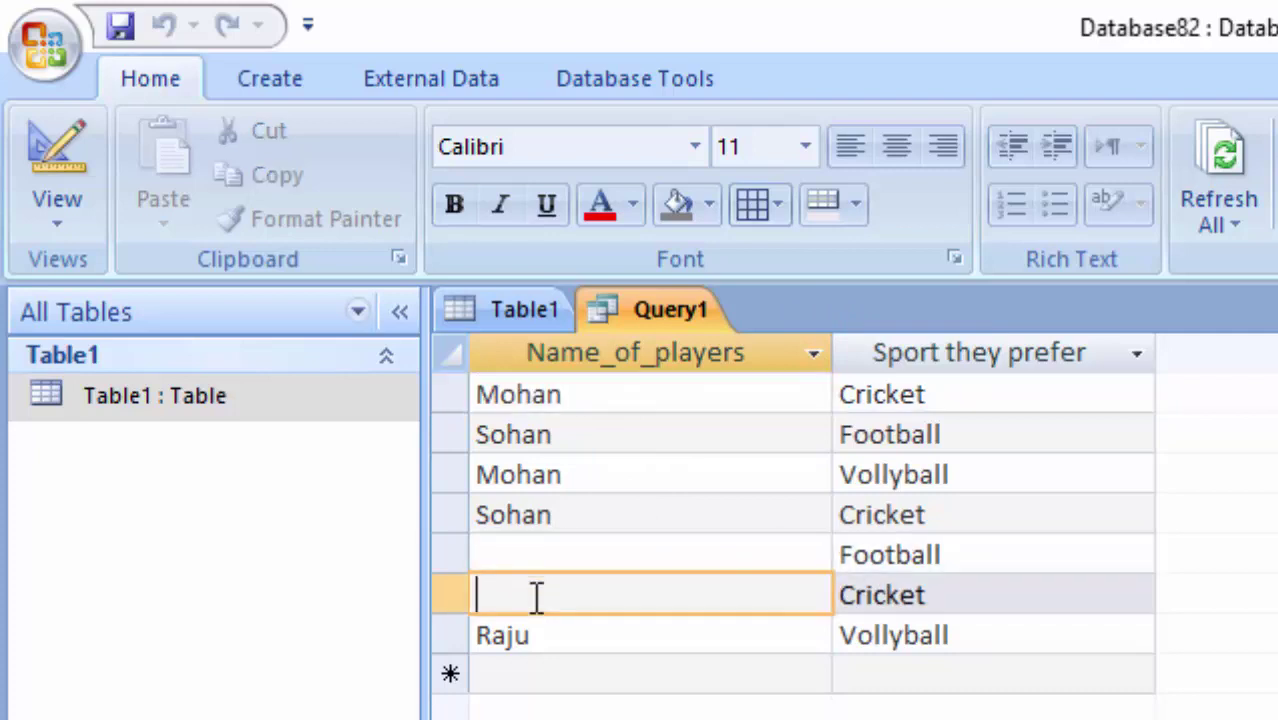
left_click(550, 548)
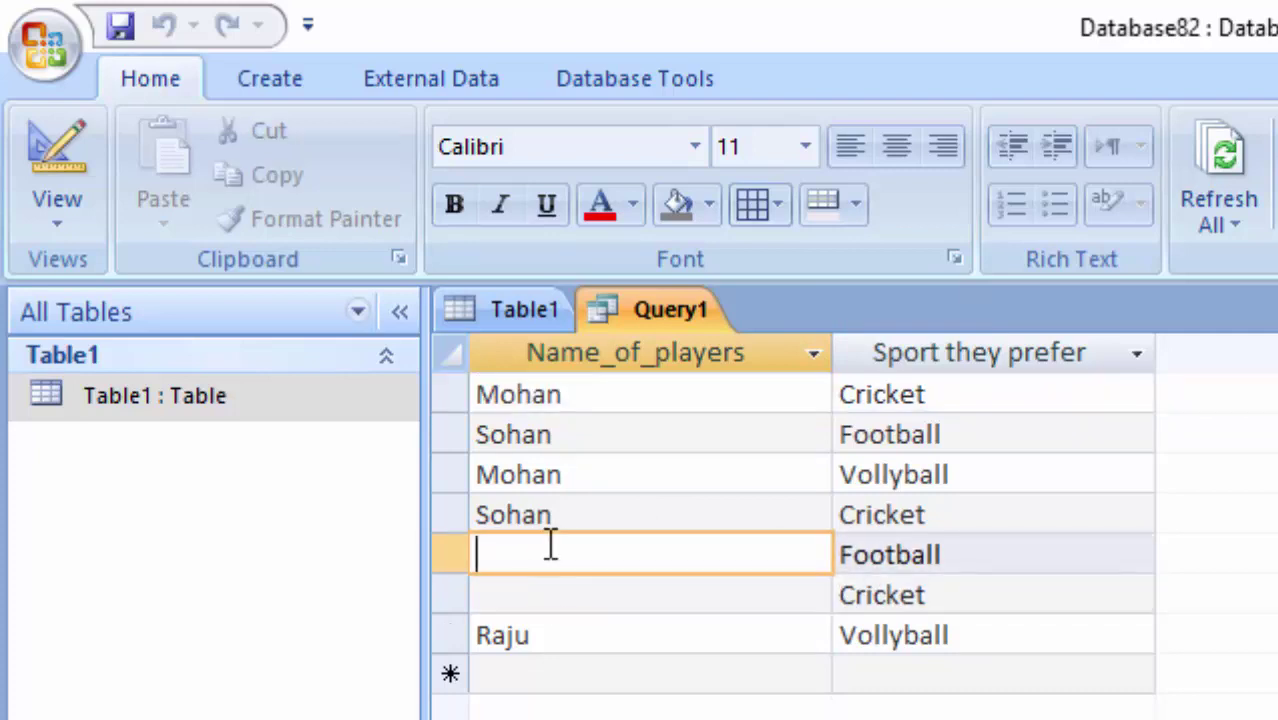
left_click(556, 588)
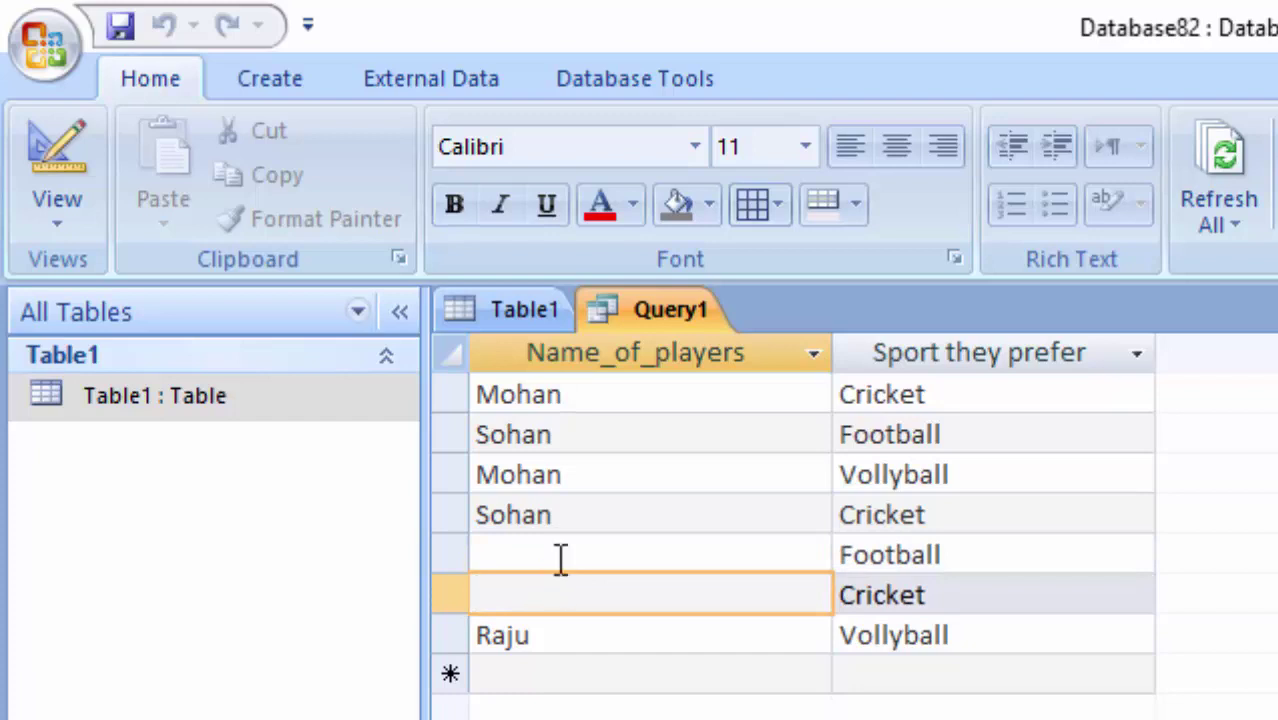
left_click(561, 555)
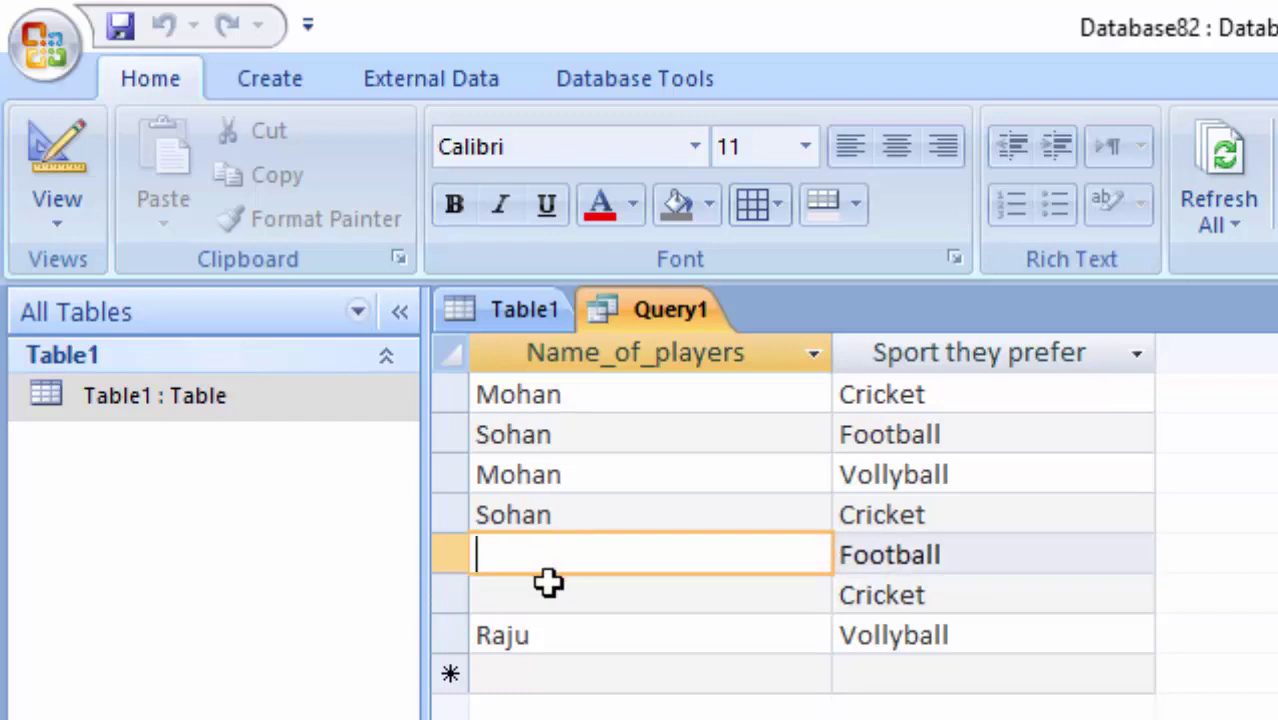
left_click(551, 587)
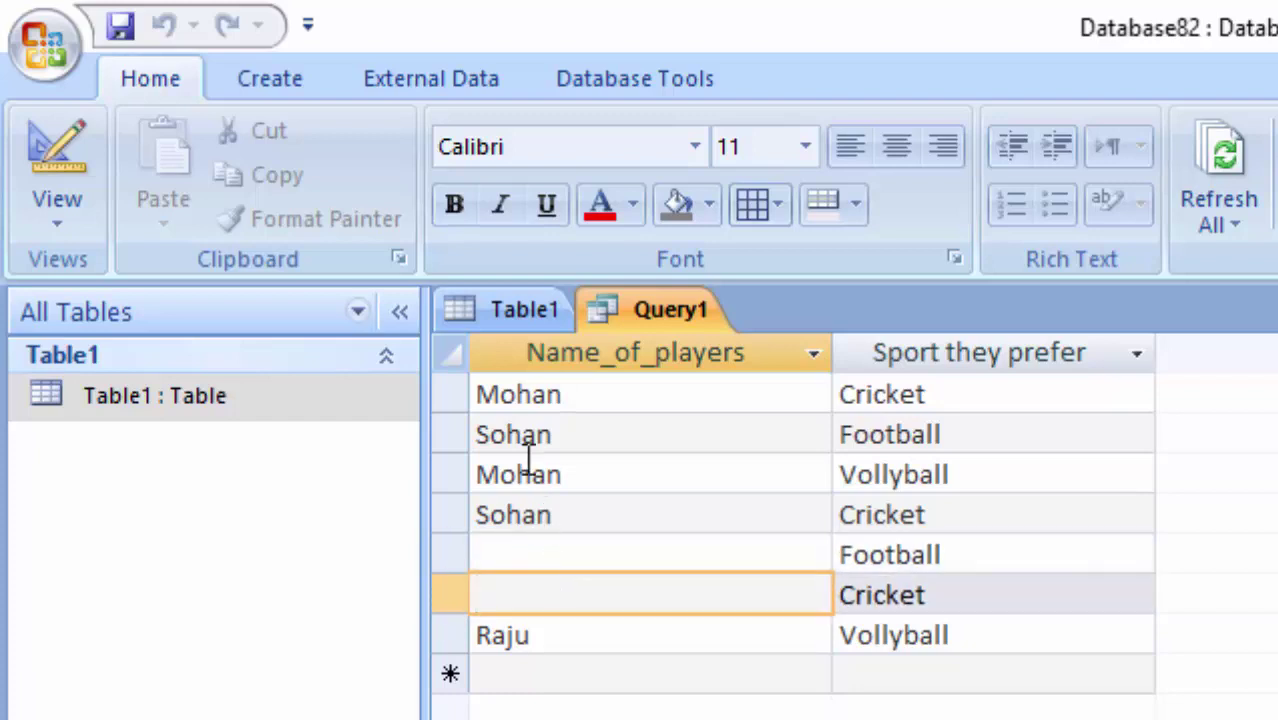
left_click(520, 312)
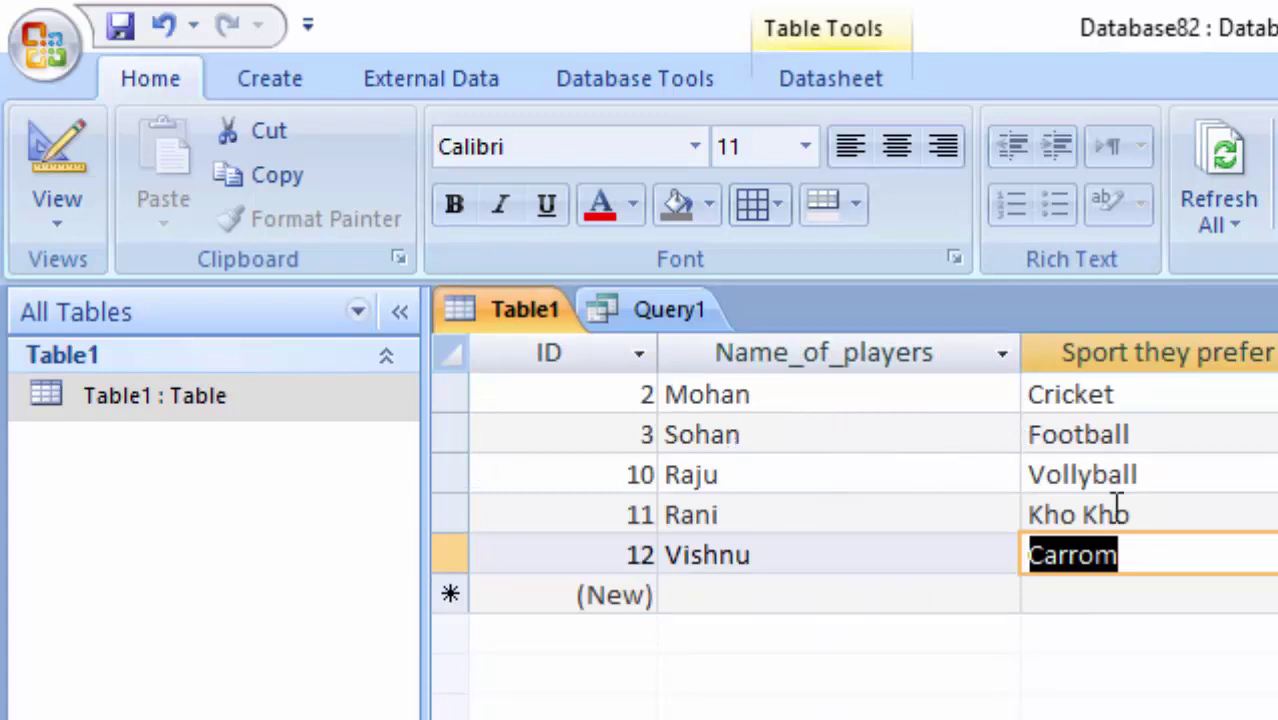
left_click(930, 557)
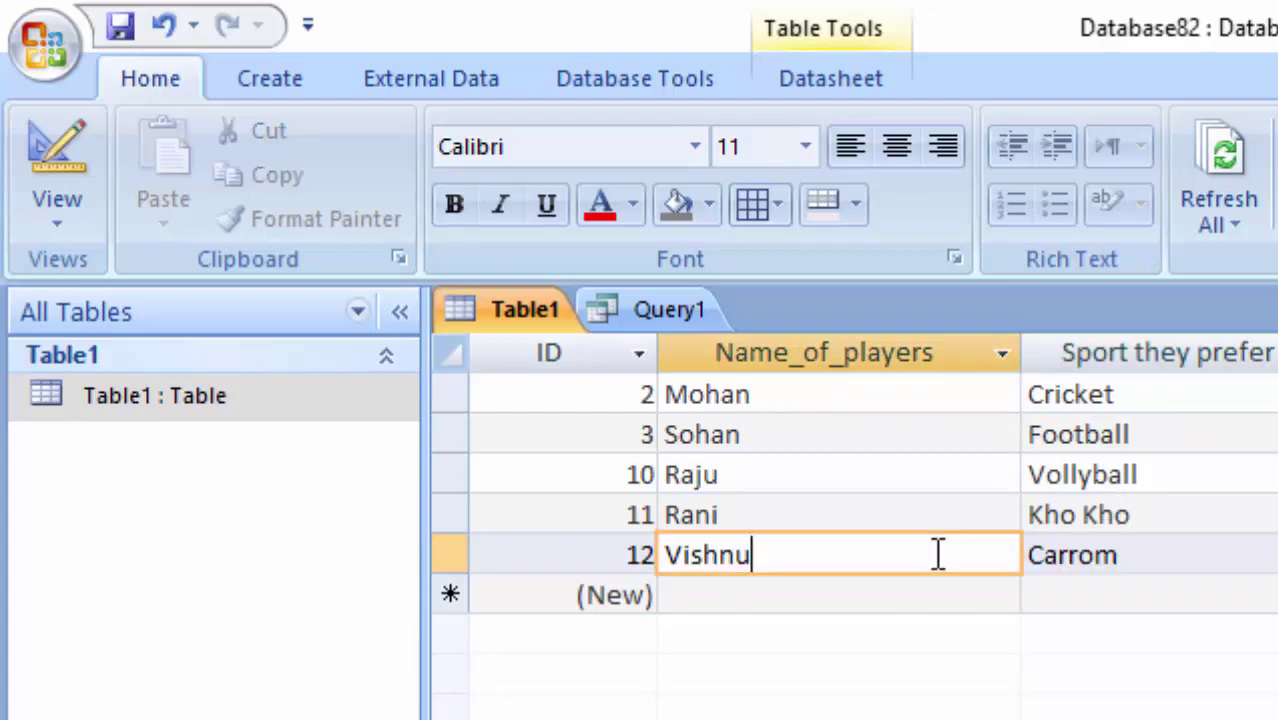
left_click(915, 512)
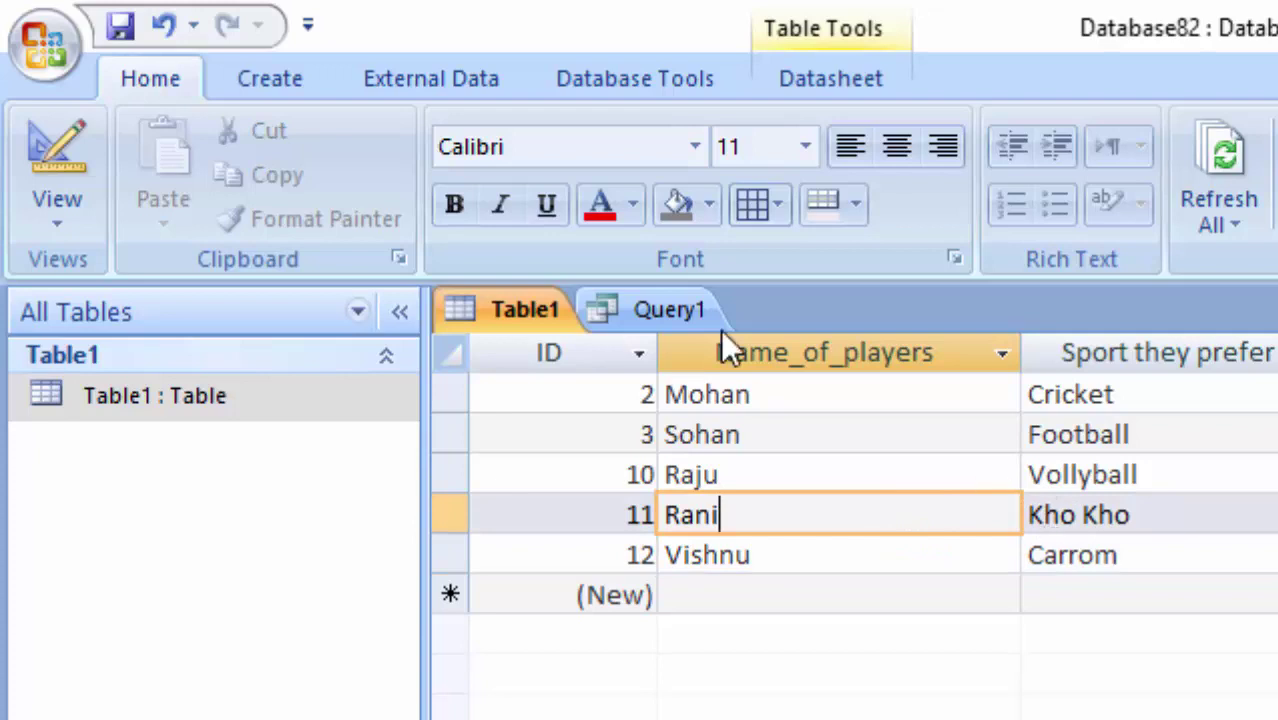
left_click(664, 310)
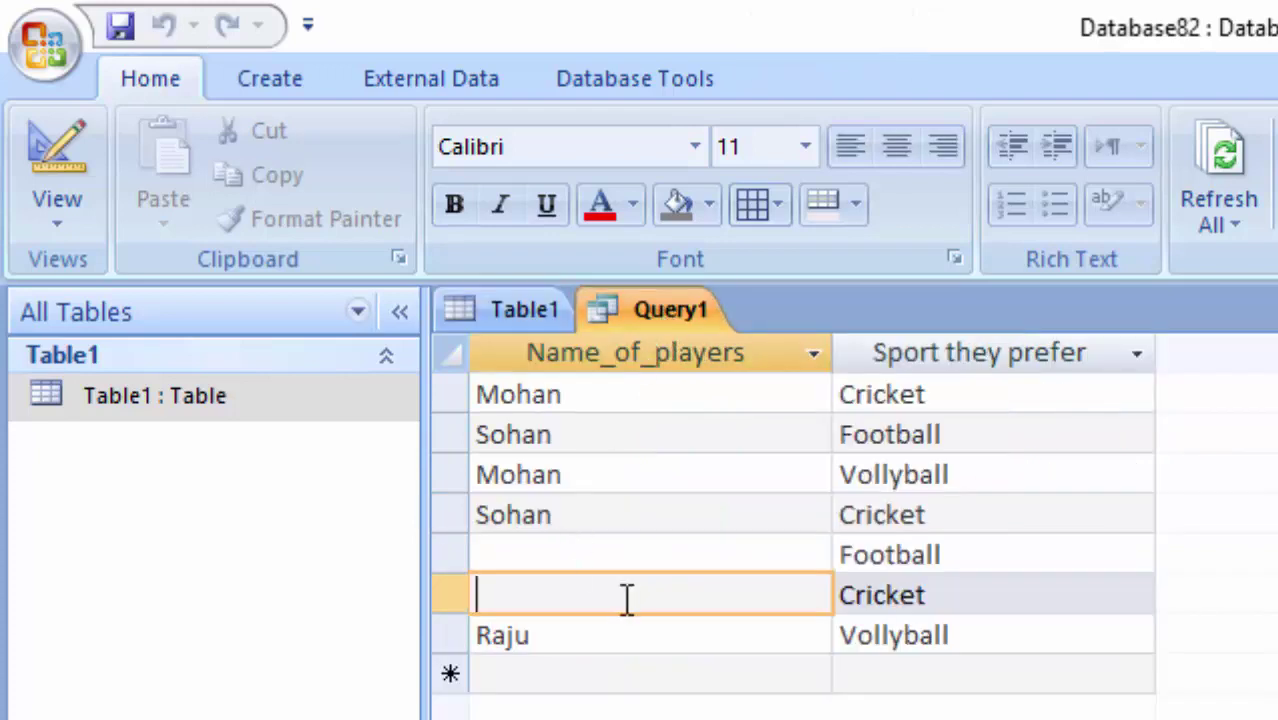